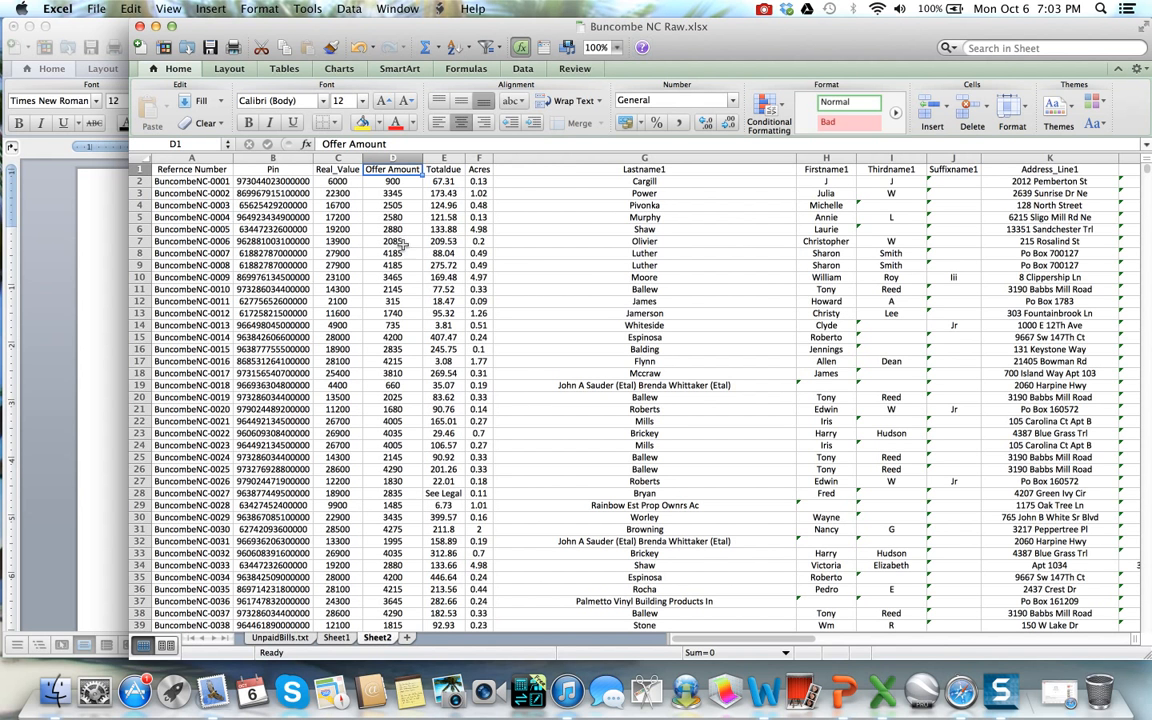
Copy Sheet2 of Buncombe NC Raw.xlsx into a new workbook, keeping the original sheet in place.
{"action": "right_click", "coordinate": [375, 641]}
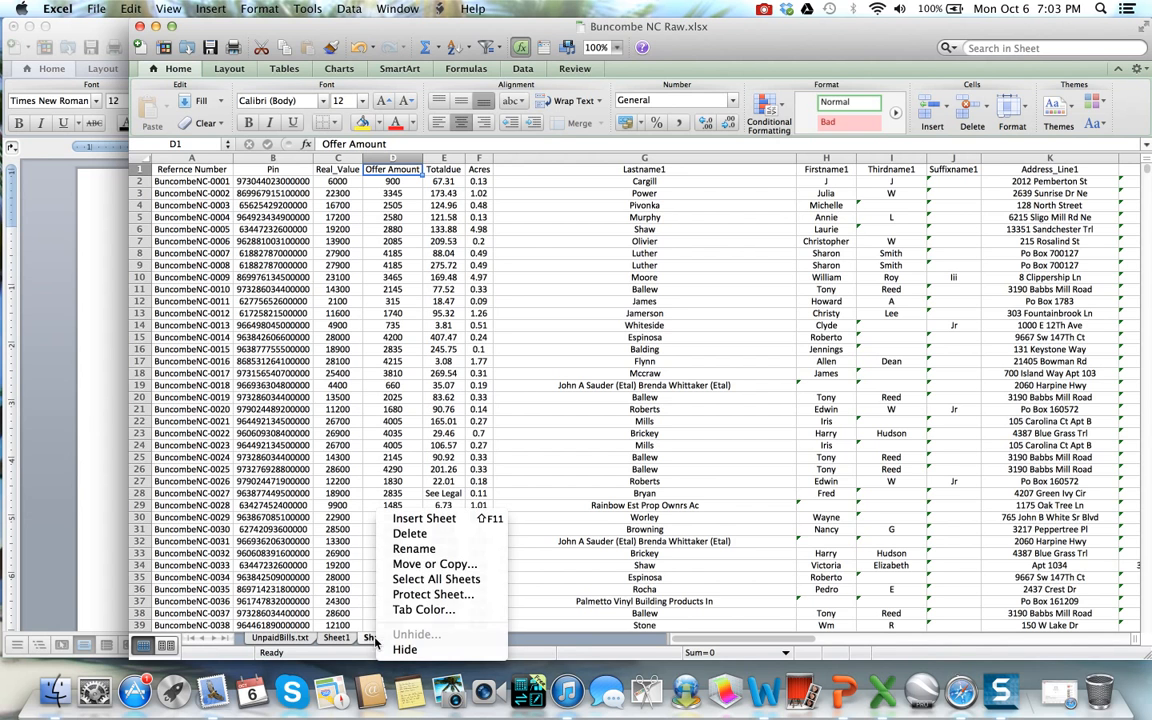
{"action": "left_click", "coordinate": [405, 565]}
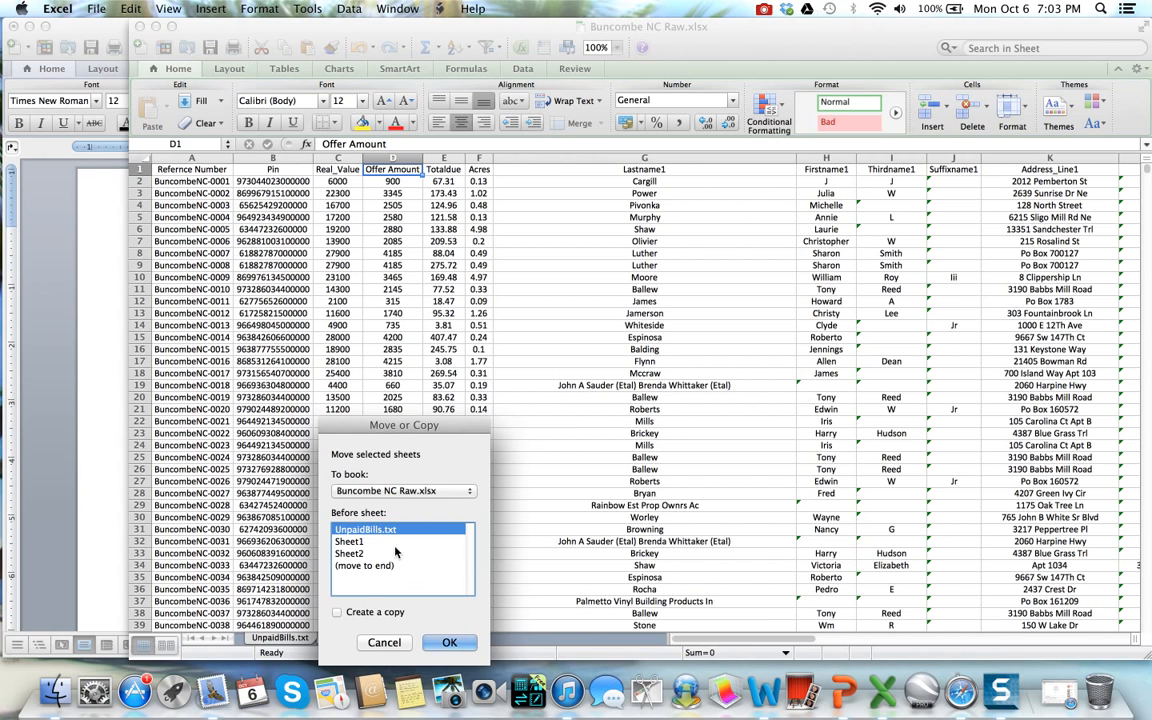
{"action": "left_click", "coordinate": [405, 491]}
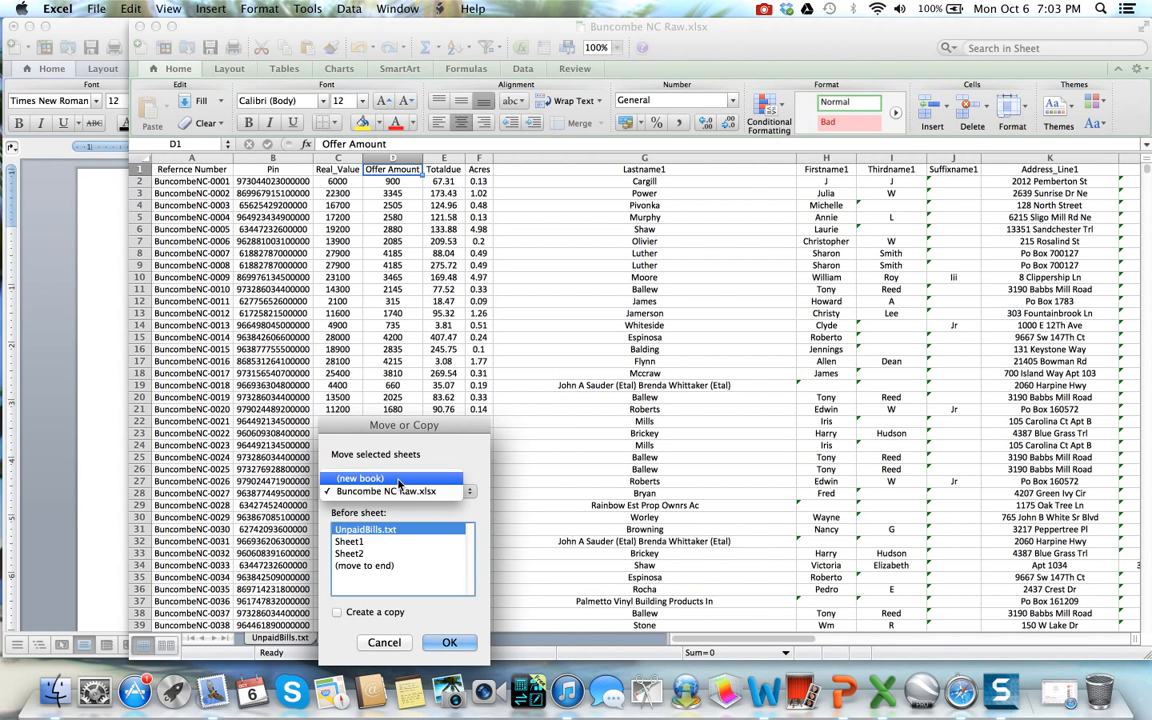
{"action": "left_click", "coordinate": [368, 478]}
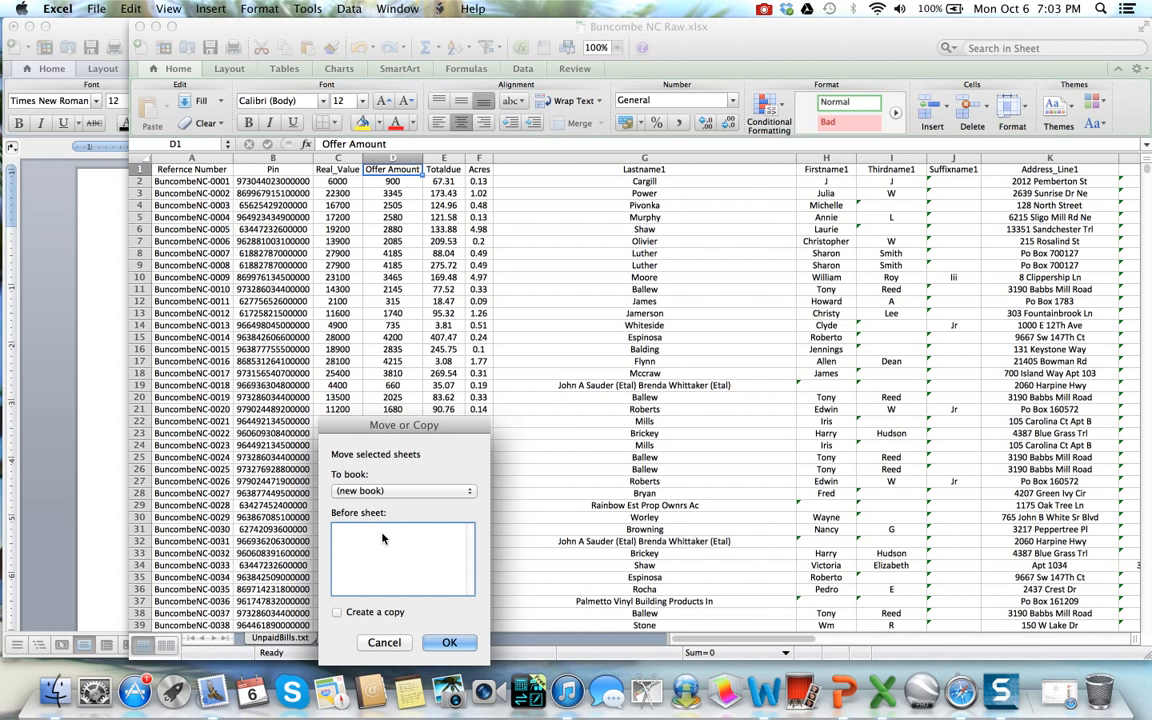
{"action": "left_click", "coordinate": [340, 611]}
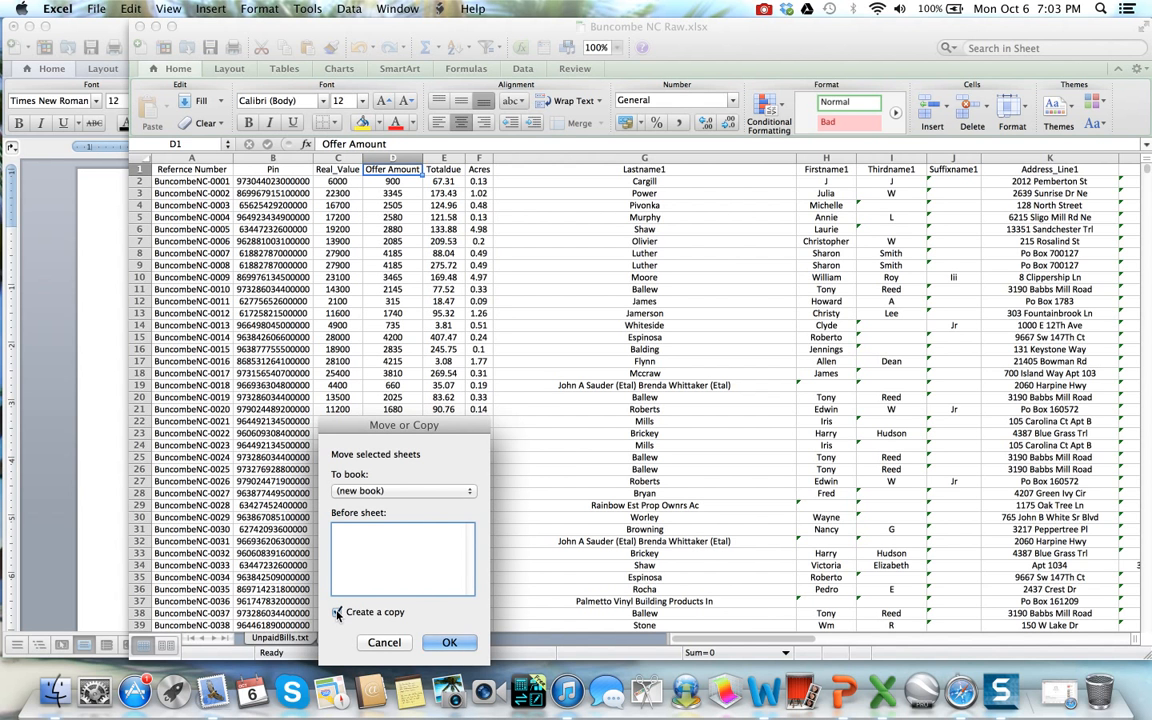
{"action": "left_click", "coordinate": [449, 642]}
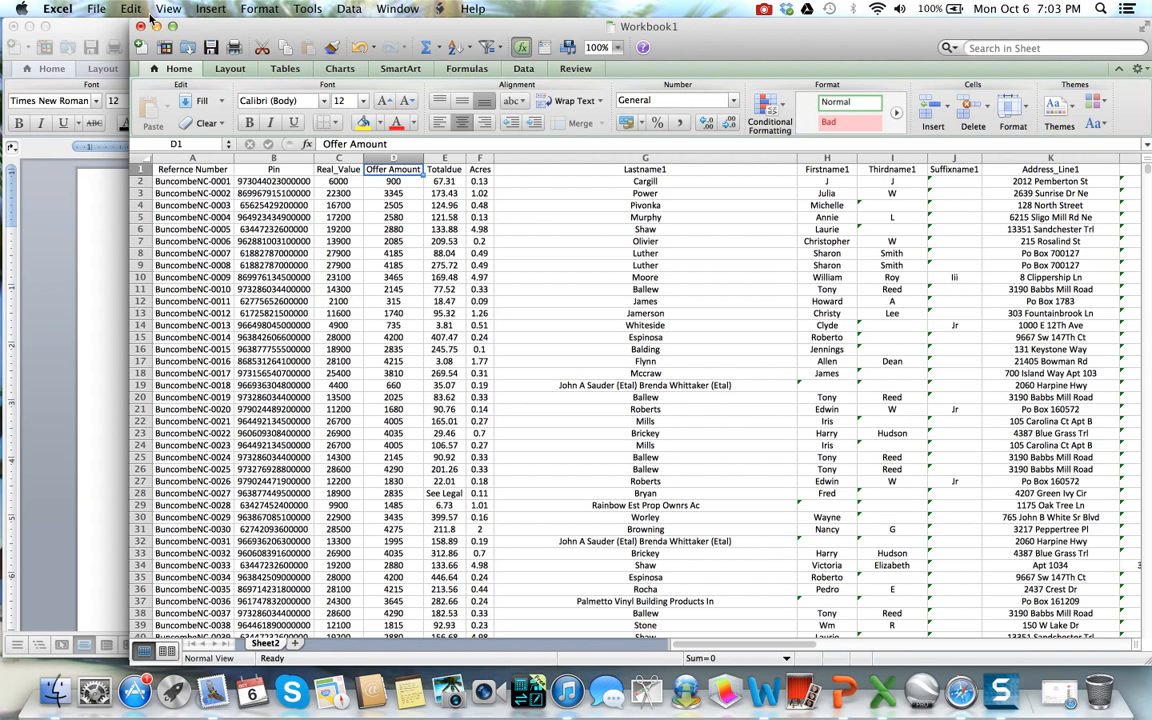
Save the new workbook as 10.4.14 Buncombe NC Scrubbed in North Carolina's Finished Lists folder, replacing the existing file.
{"action": "left_click", "coordinate": [92, 7]}
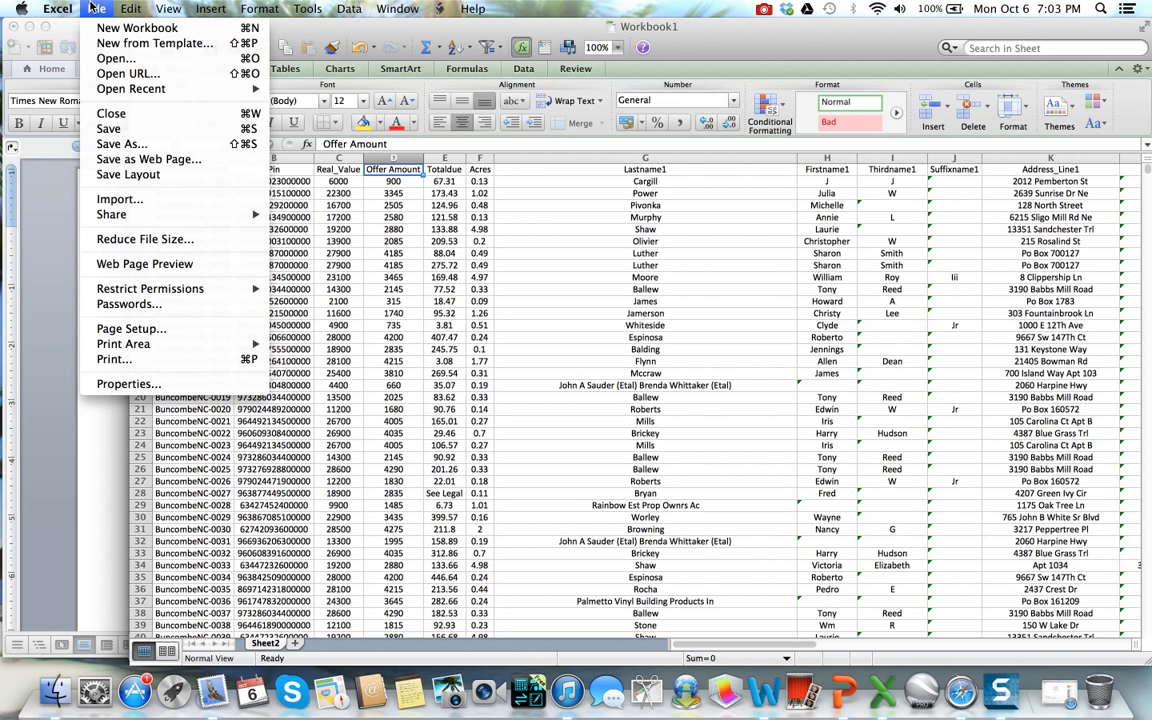
{"action": "left_click", "coordinate": [145, 141]}
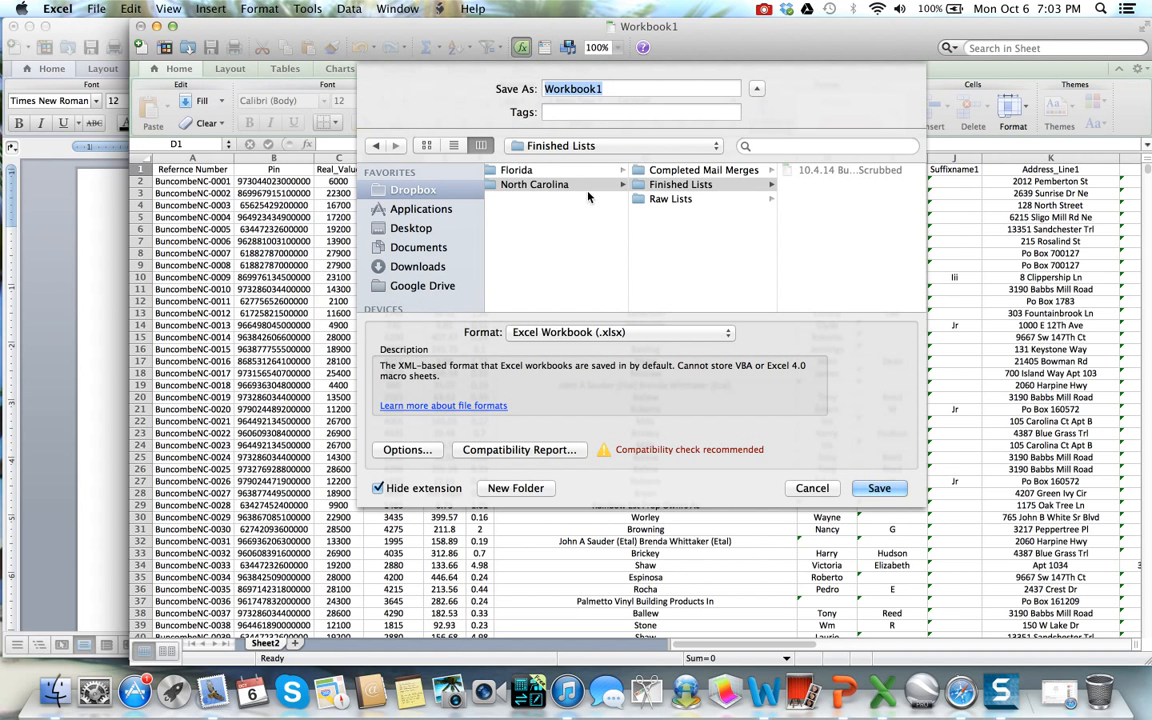
{"action": "scroll", "coordinate": [502, 190], "scroll_direction": "left", "scroll_amount": 1}
{"action": "scroll", "coordinate": [502, 193], "scroll_direction": "left", "scroll_amount": 5}
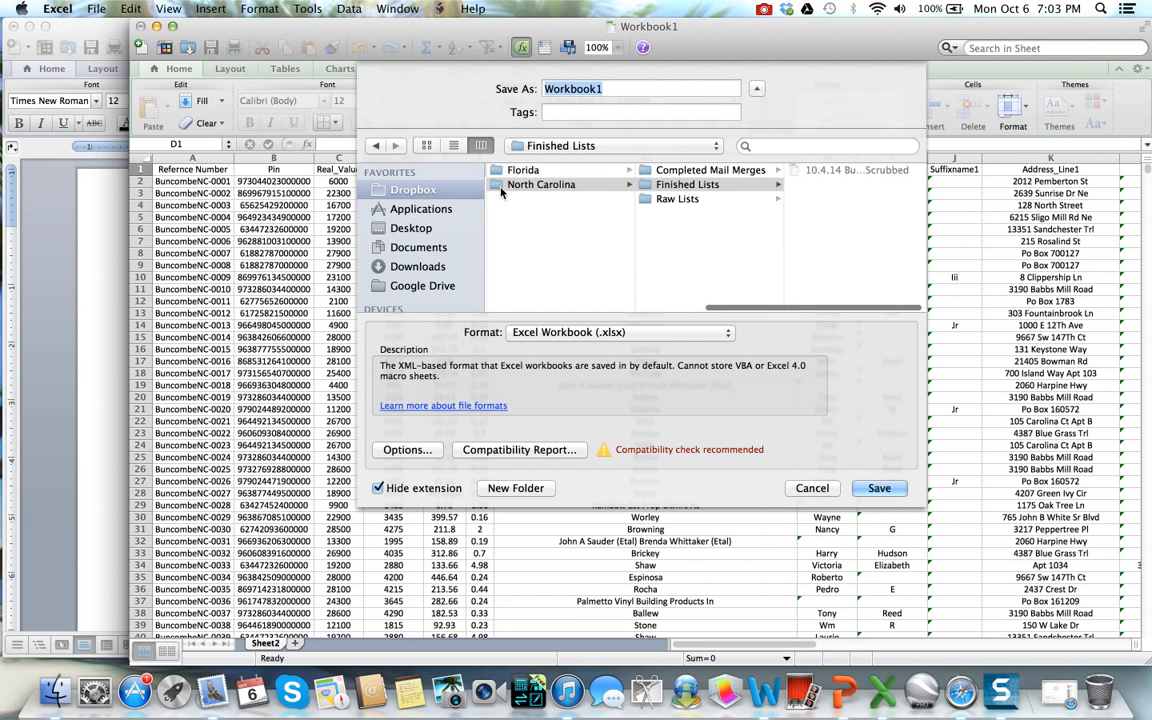
{"action": "scroll", "coordinate": [502, 193], "scroll_direction": "left", "scroll_amount": 5}
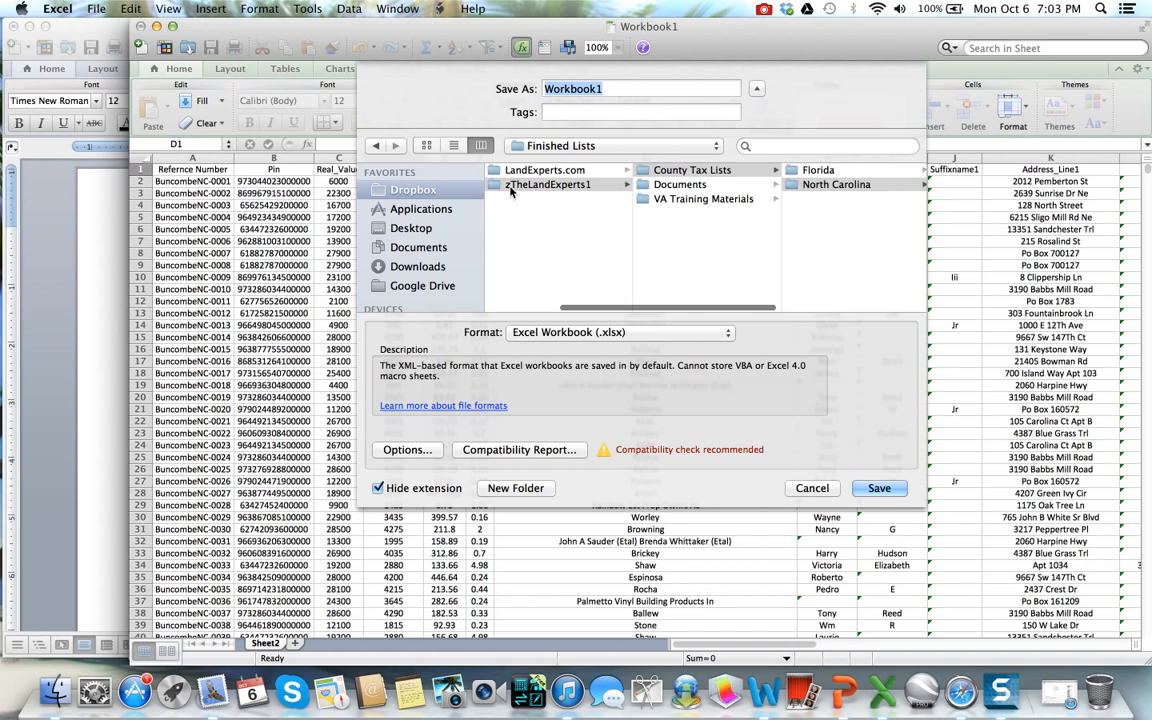
{"action": "scroll", "coordinate": [600, 191], "scroll_direction": "right", "scroll_amount": 2}
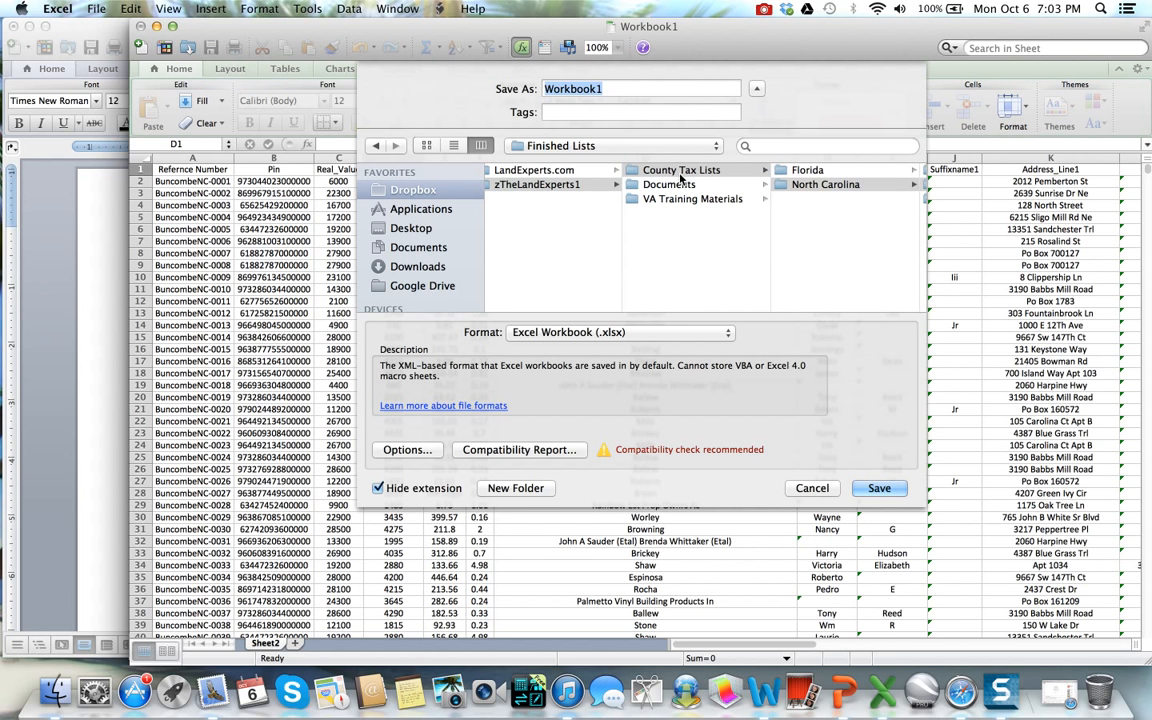
{"action": "left_click", "coordinate": [797, 192]}
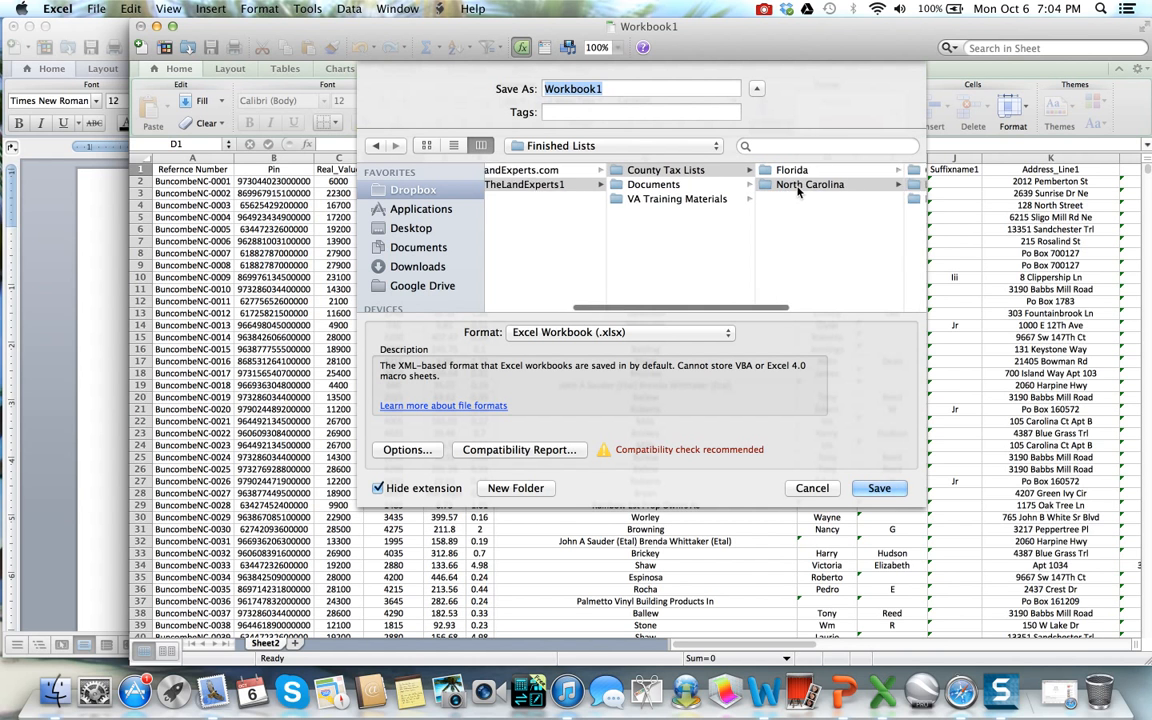
{"action": "scroll", "coordinate": [760, 185], "scroll_direction": "right", "scroll_amount": 5}
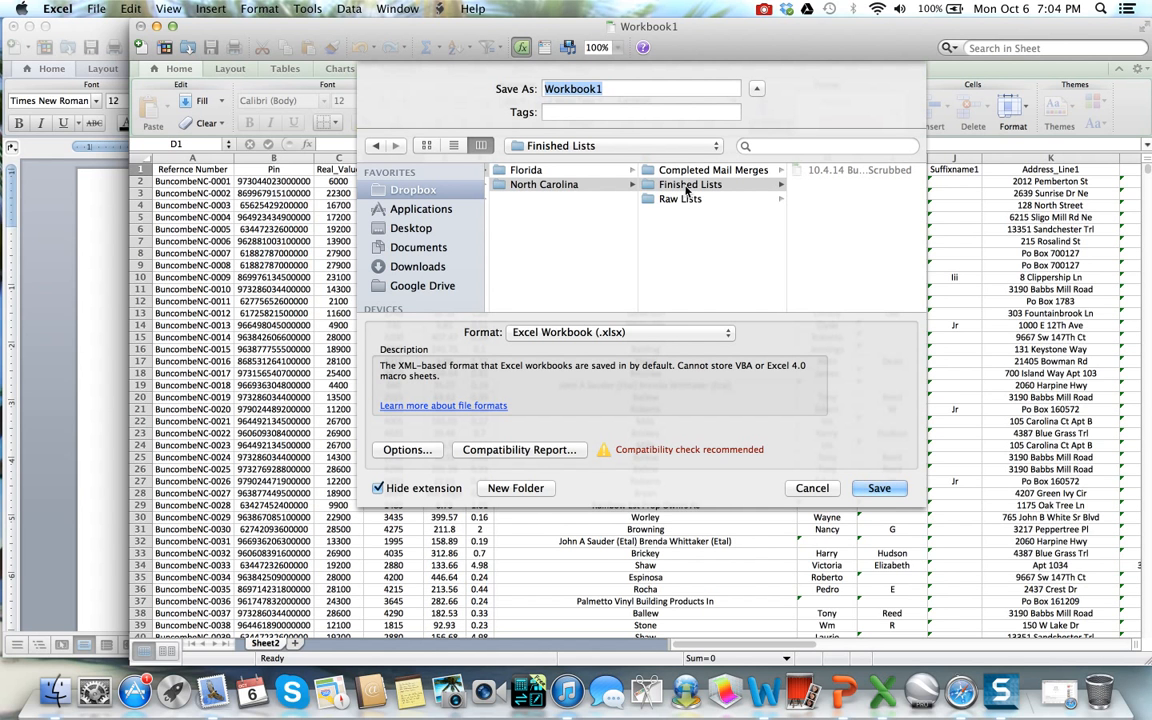
{"action": "left_click", "coordinate": [827, 175]}
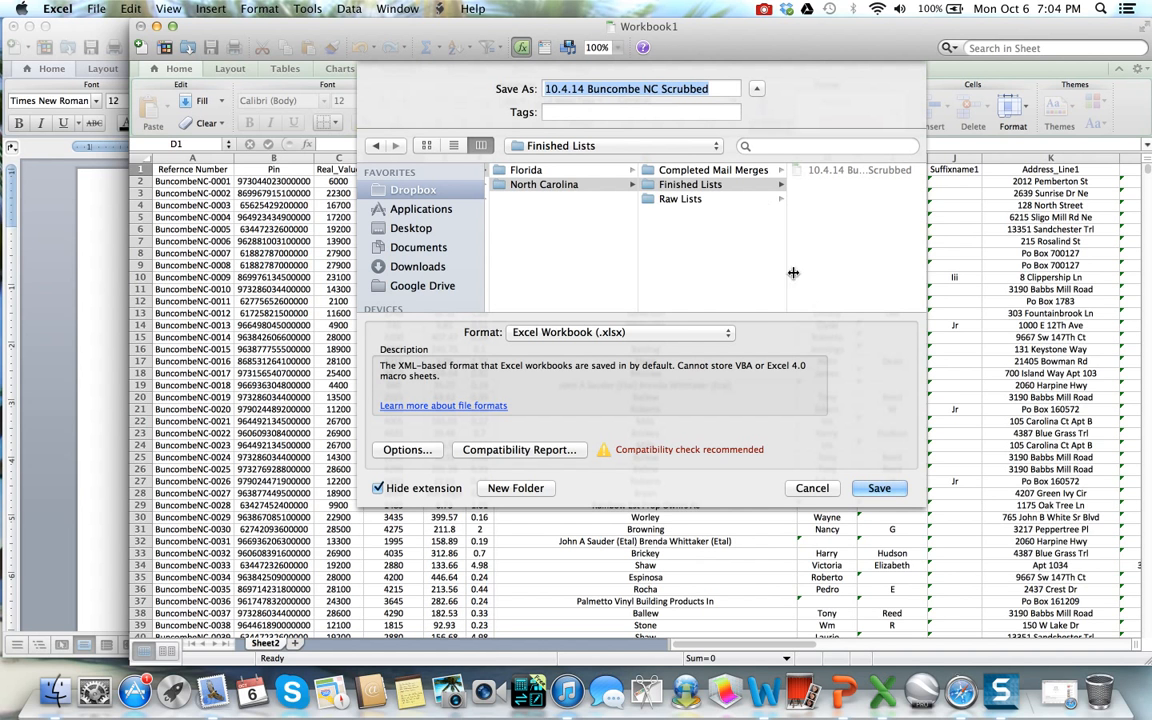
{"action": "double_click", "coordinate": [676, 89]}
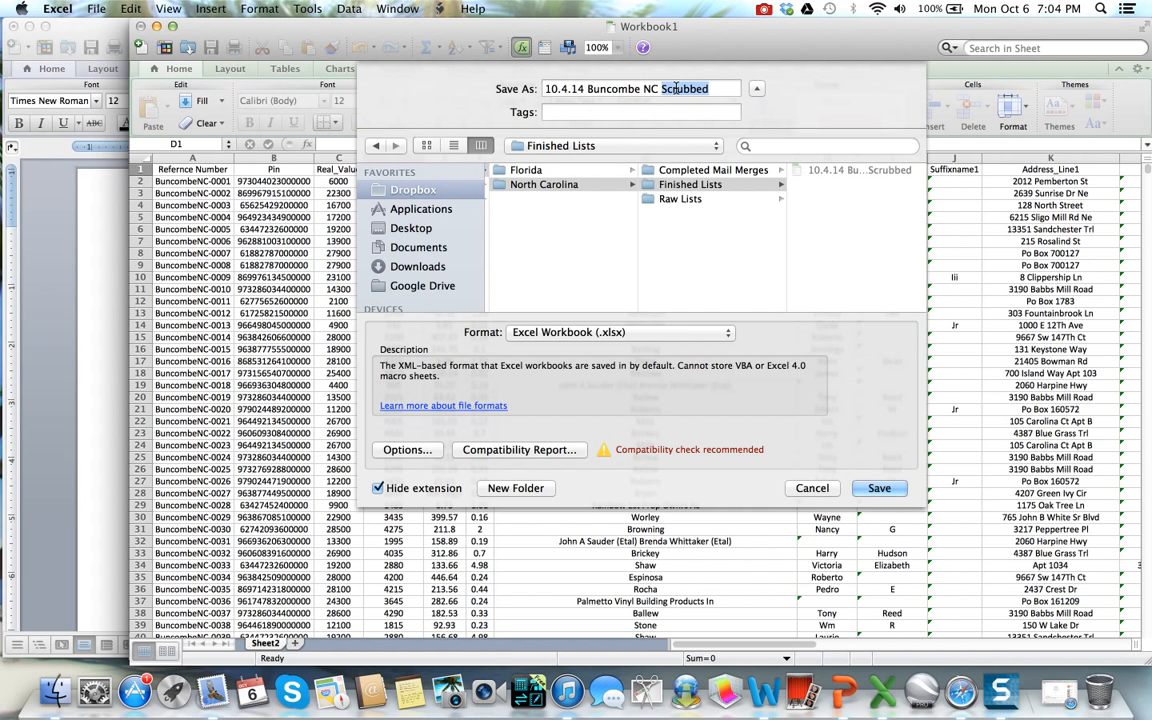
{"action": "left_click", "coordinate": [879, 488]}
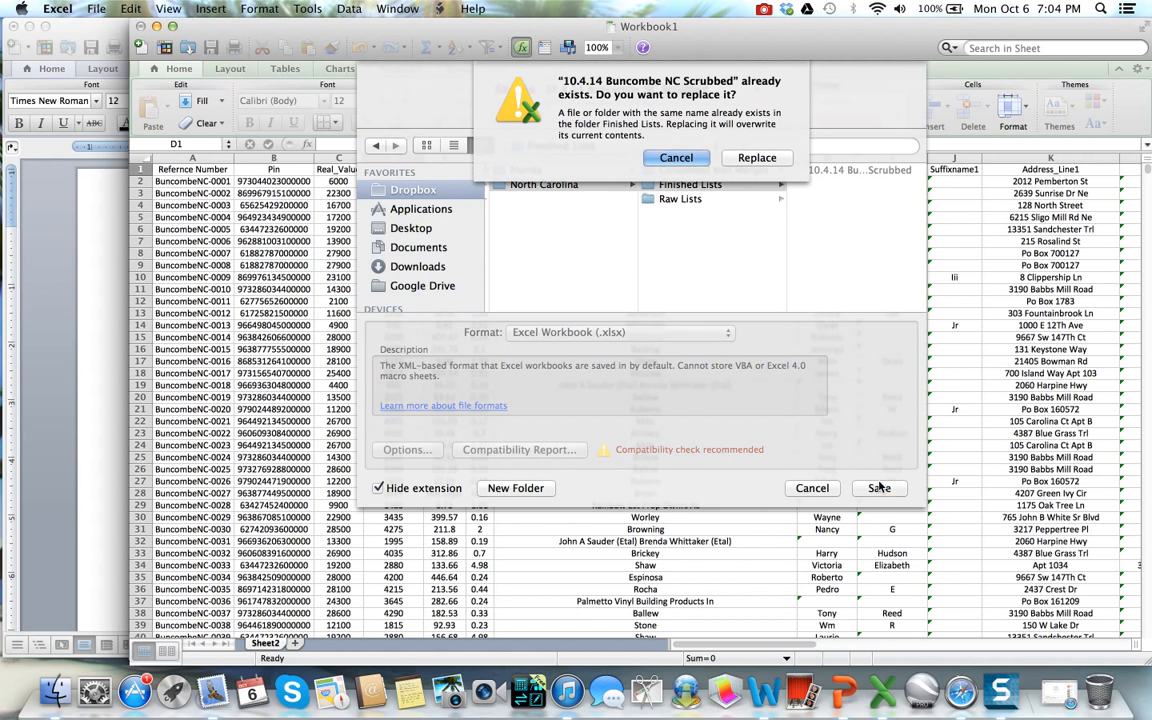
{"action": "left_click", "coordinate": [676, 152]}
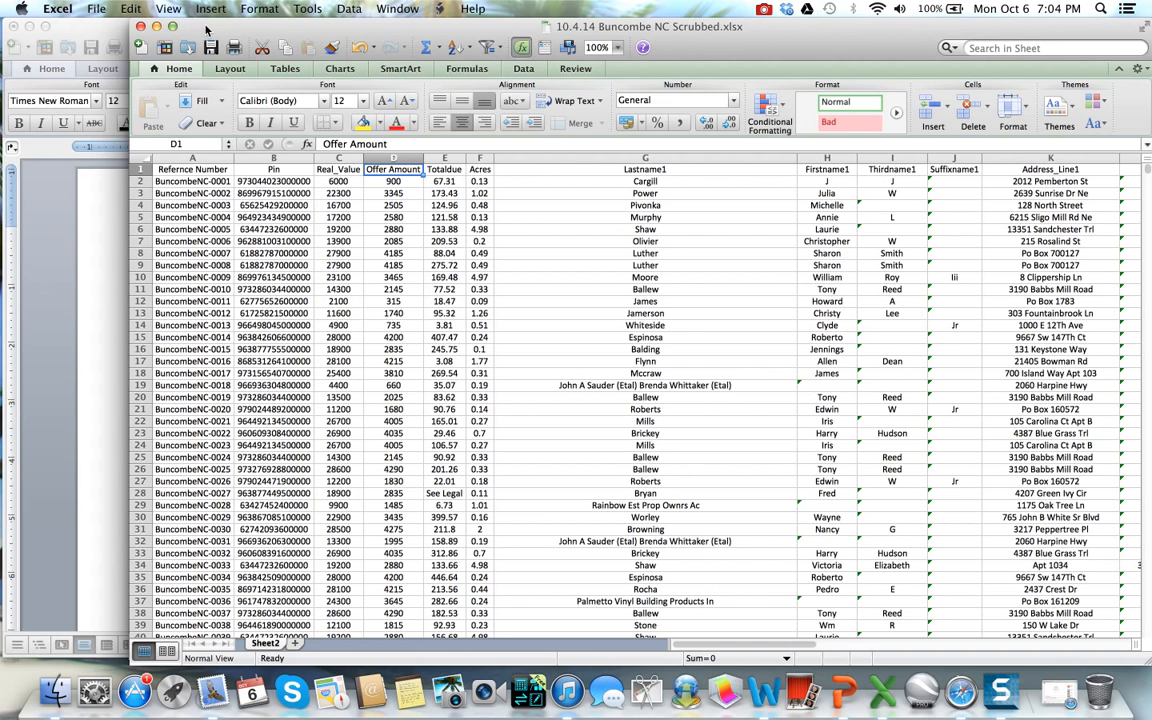
{"action": "left_click", "coordinate": [63, 27]}
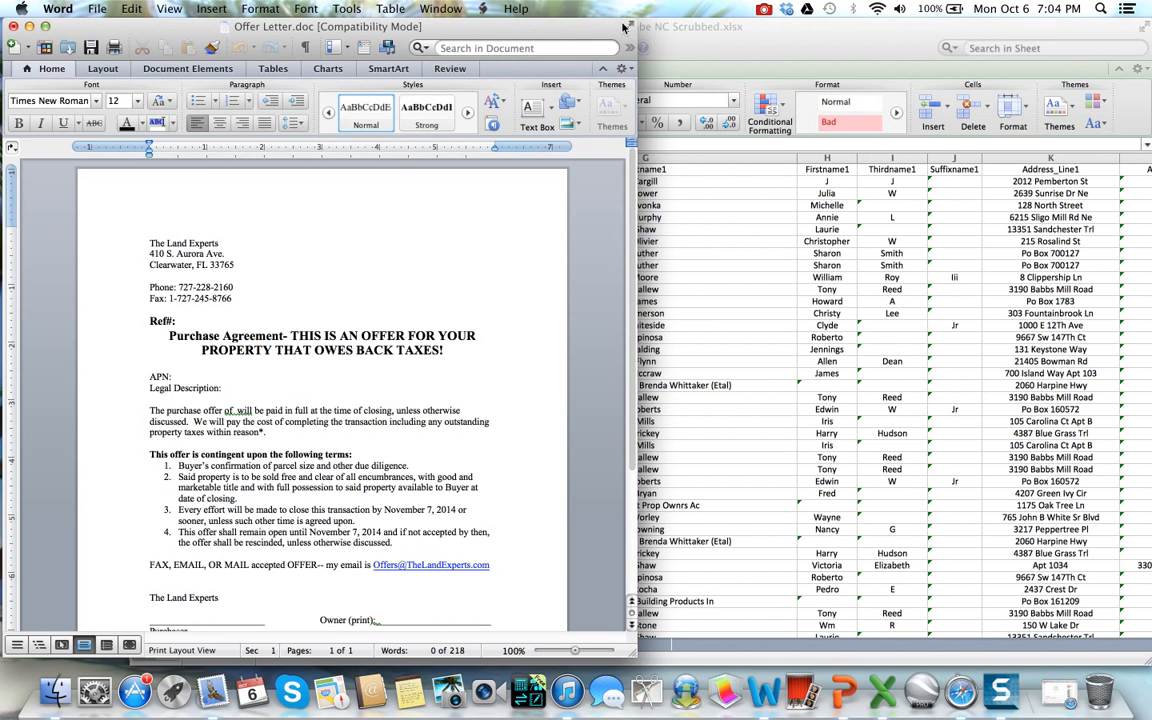
{"action": "left_click", "coordinate": [708, 38]}
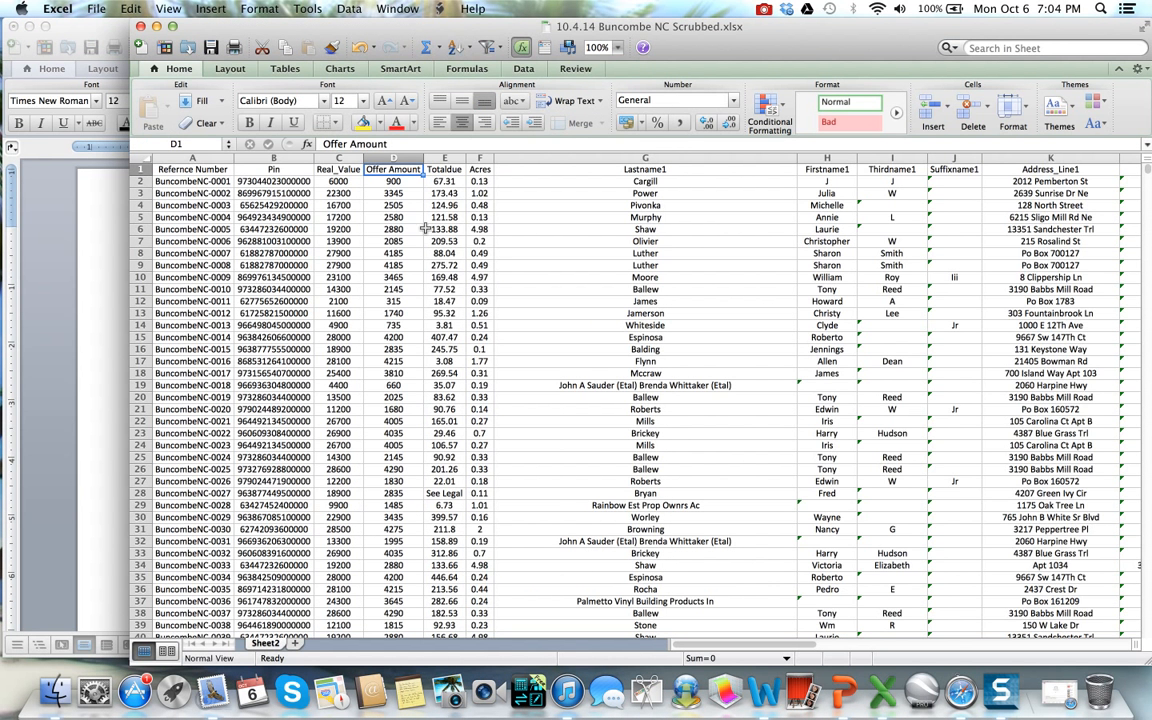
{"action": "scroll", "coordinate": [268, 397], "scroll_direction": "down", "scroll_amount": 1}
{"action": "scroll", "coordinate": [268, 397], "scroll_direction": "down", "scroll_amount": 15}
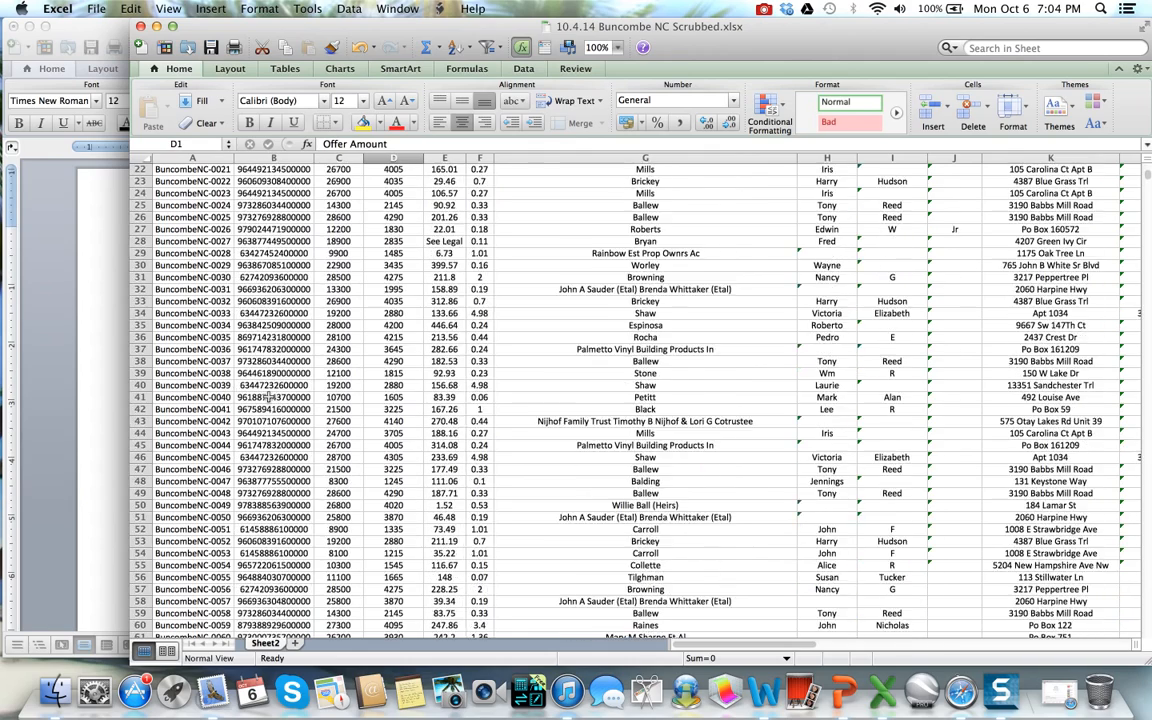
{"action": "scroll", "coordinate": [268, 397], "scroll_direction": "up", "scroll_amount": 15}
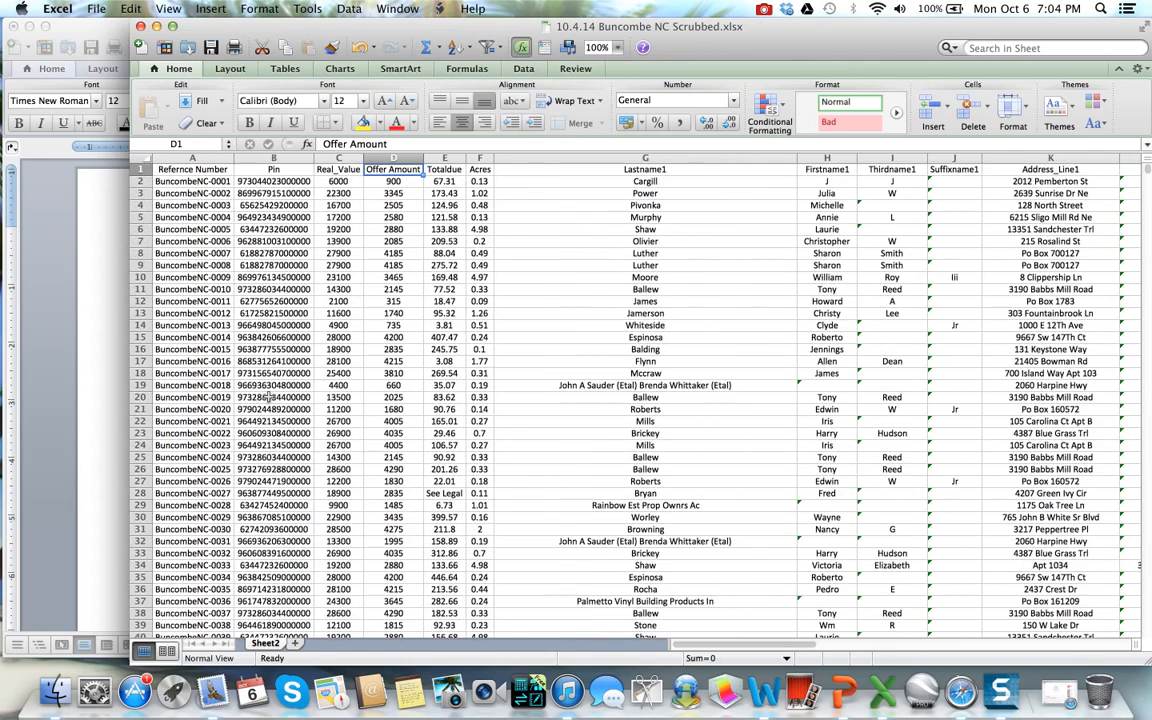
Switch to Offer Letter.doc in Word and set it up as a Form Letters mail merge with Mail Merge Manager.
{"action": "left_click", "coordinate": [99, 26]}
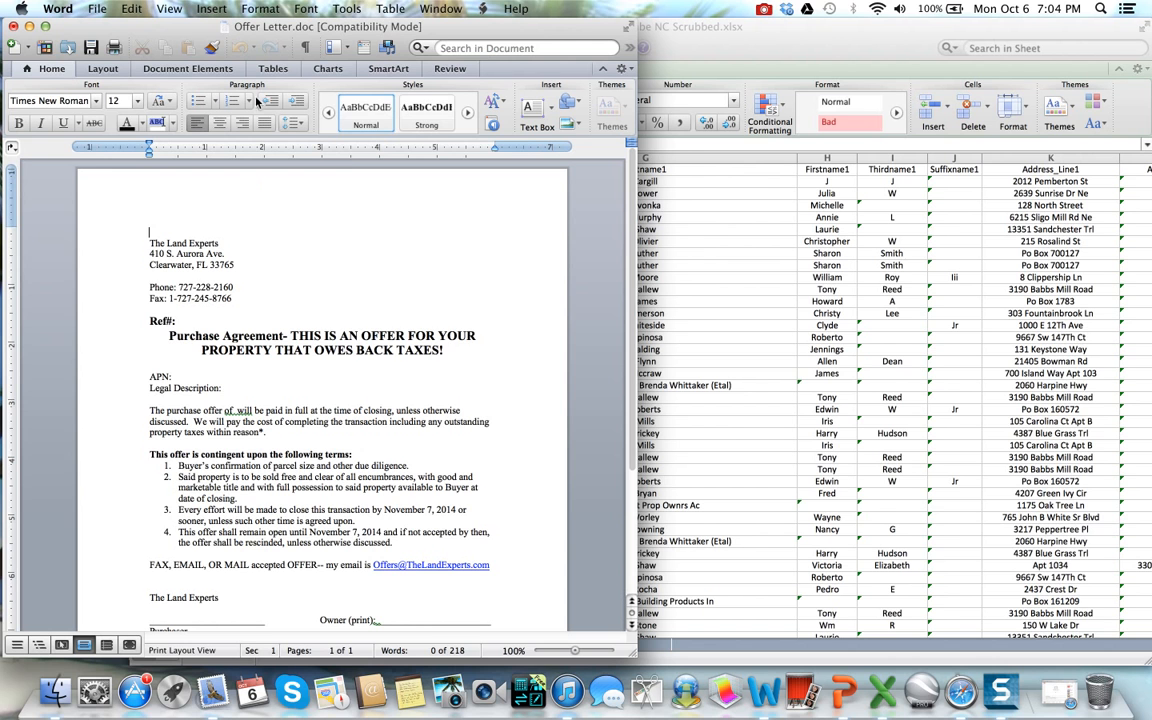
{"action": "left_click", "coordinate": [344, 8]}
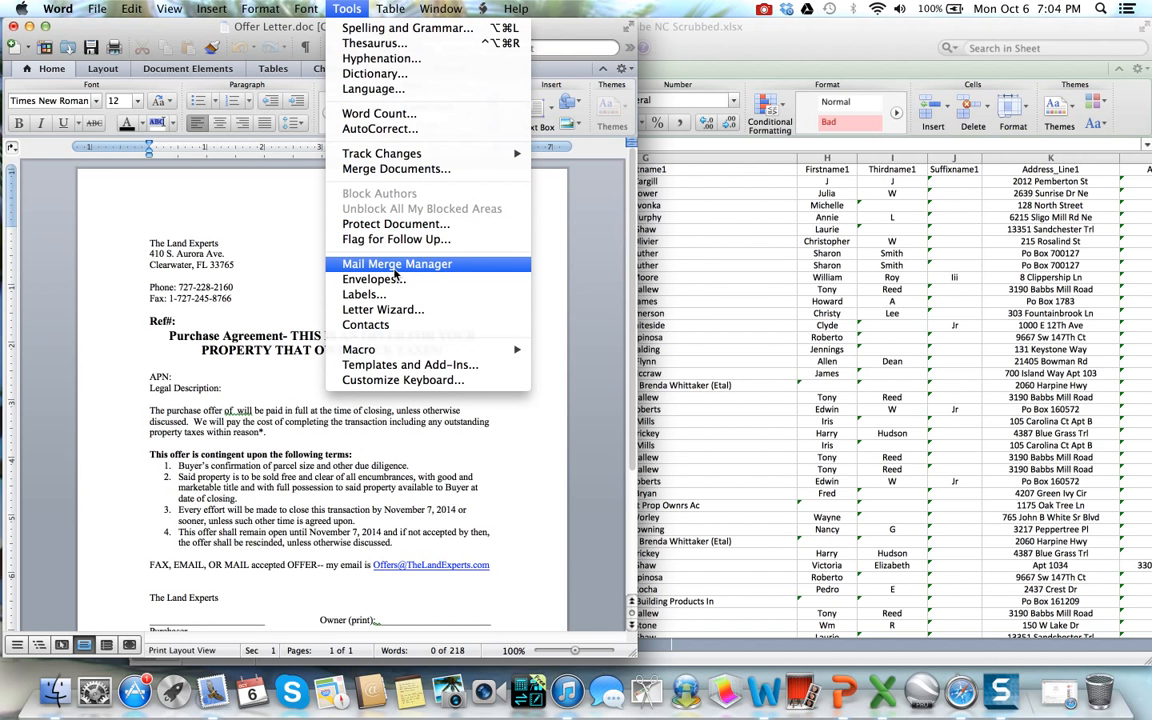
{"action": "left_click", "coordinate": [395, 266]}
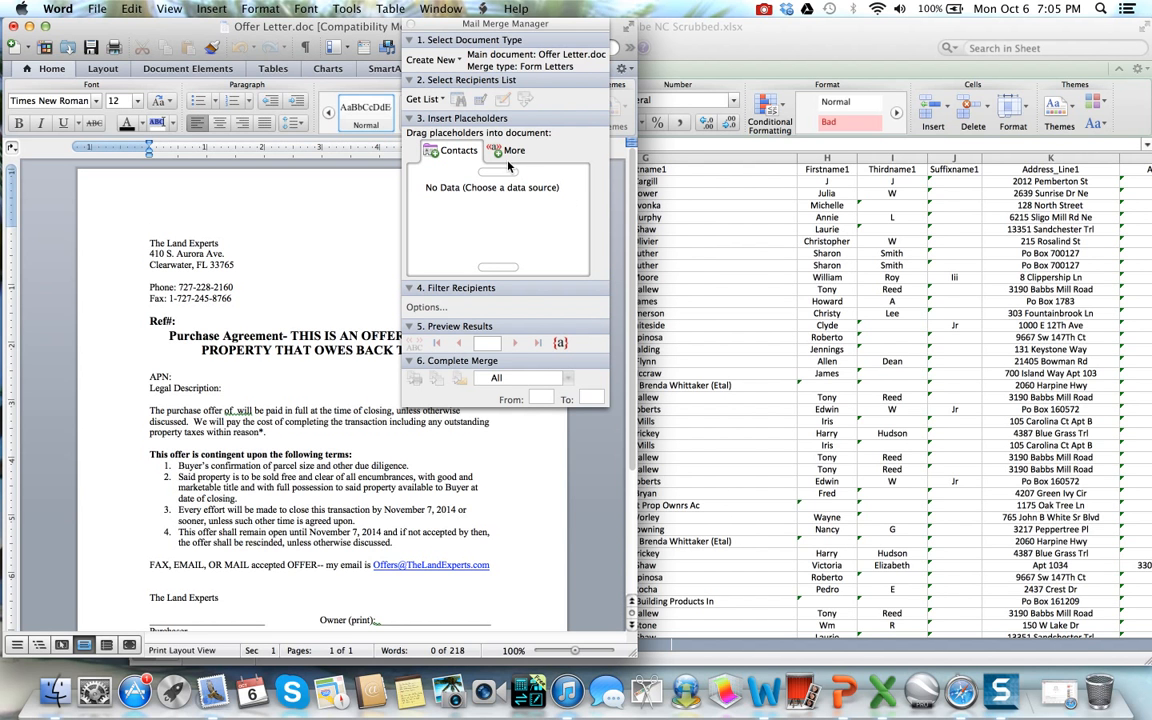
{"action": "left_click", "coordinate": [457, 61]}
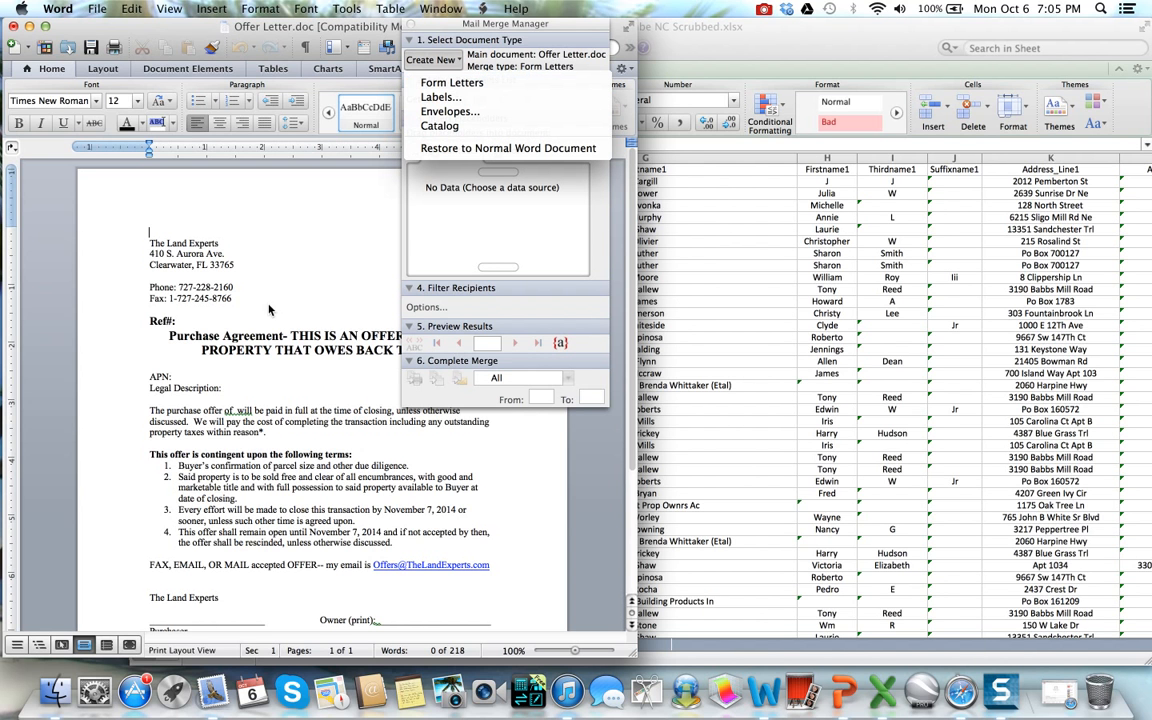
{"action": "left_click", "coordinate": [428, 86]}
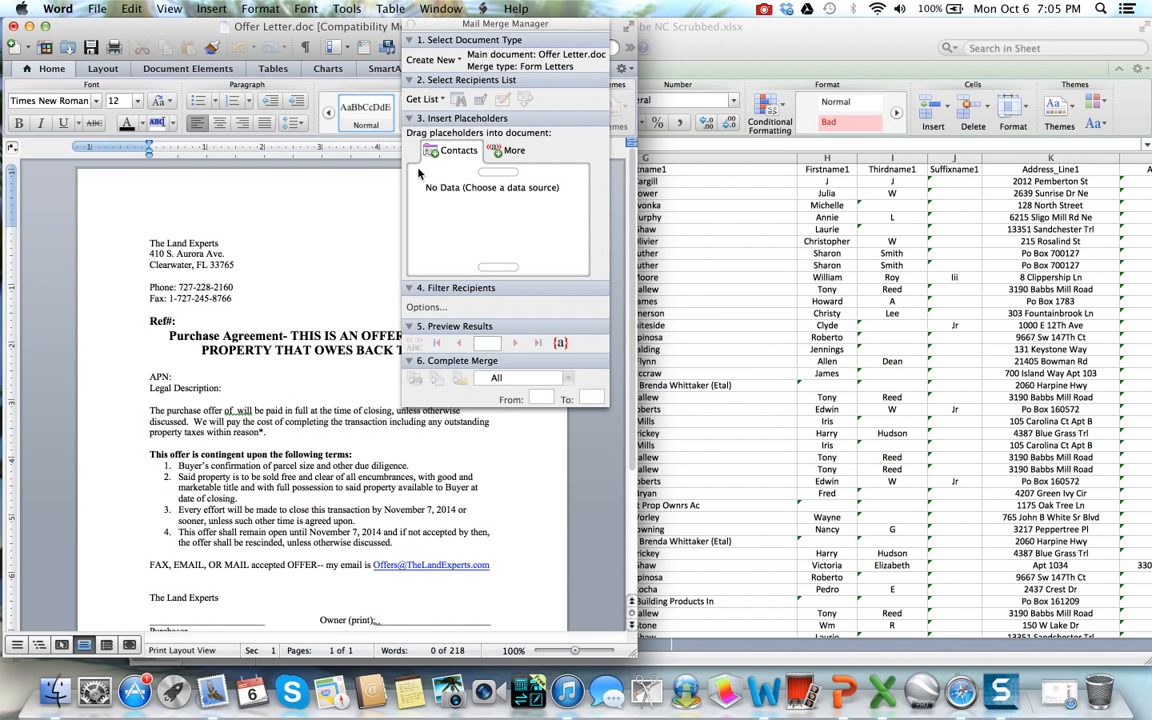
Open 10.4.14 Buncombe NC Scrubbed from North Carolina's Finished Lists folder as the merge data source, allowing the Excel Workbook text converter.
{"action": "left_click", "coordinate": [421, 100]}
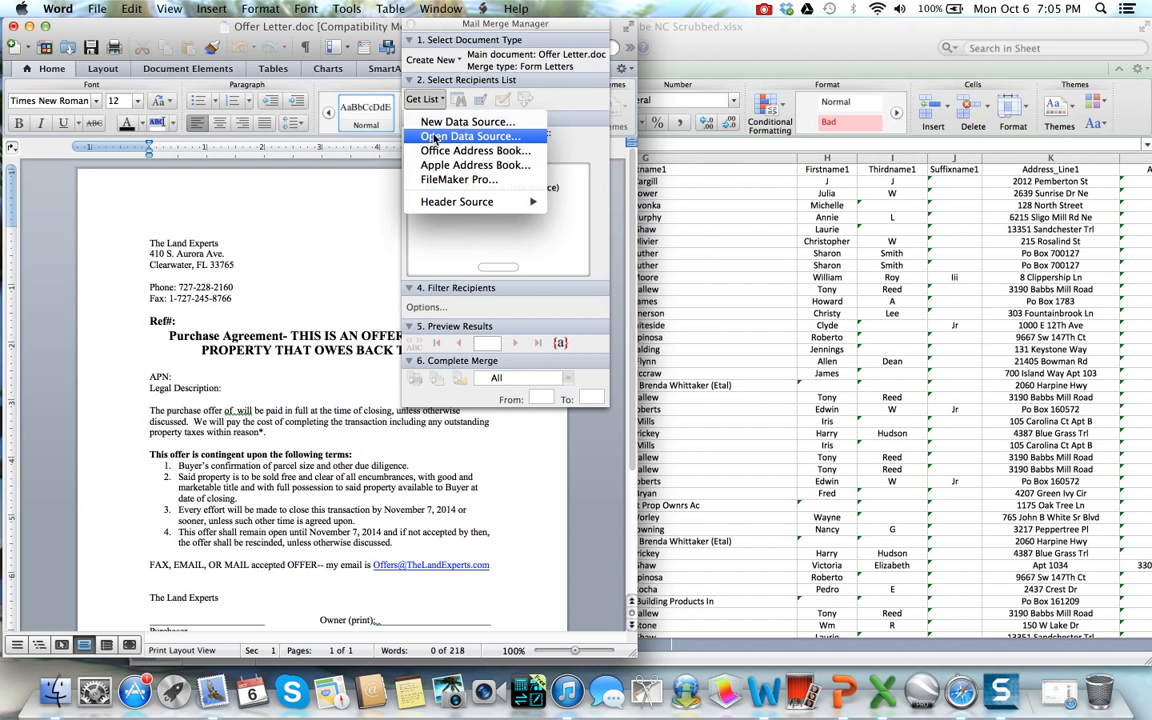
{"action": "left_click", "coordinate": [435, 139]}
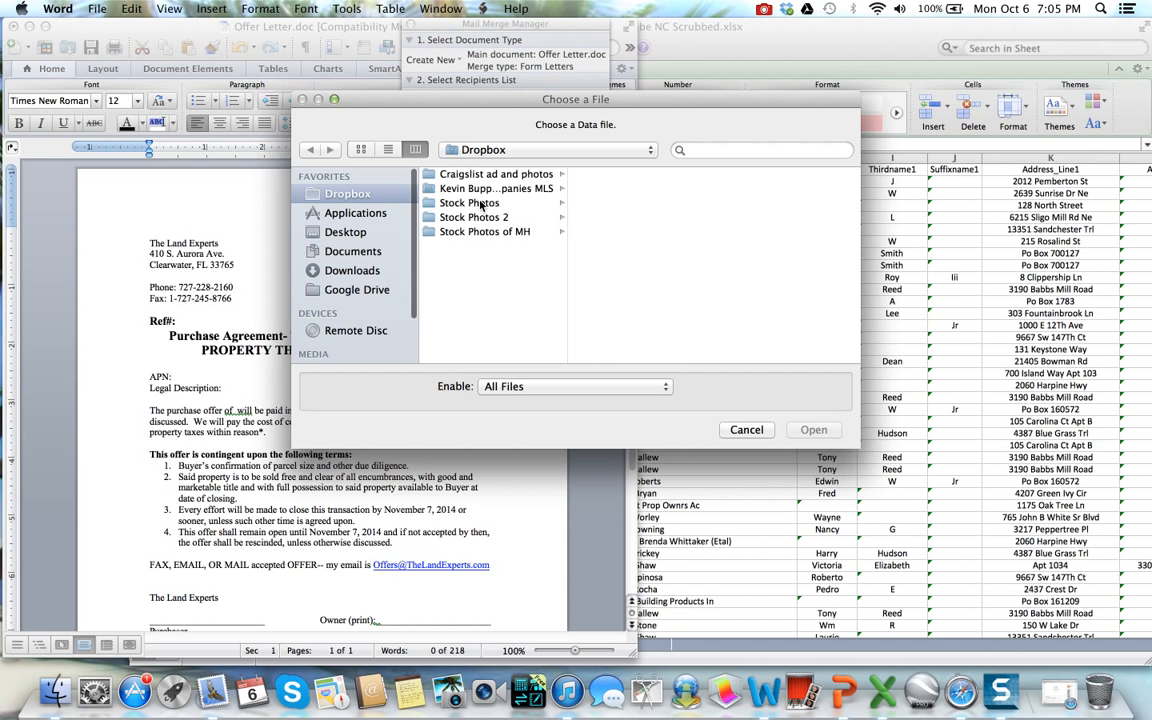
{"action": "left_click", "coordinate": [488, 188]}
{"action": "left_click", "coordinate": [625, 188]}
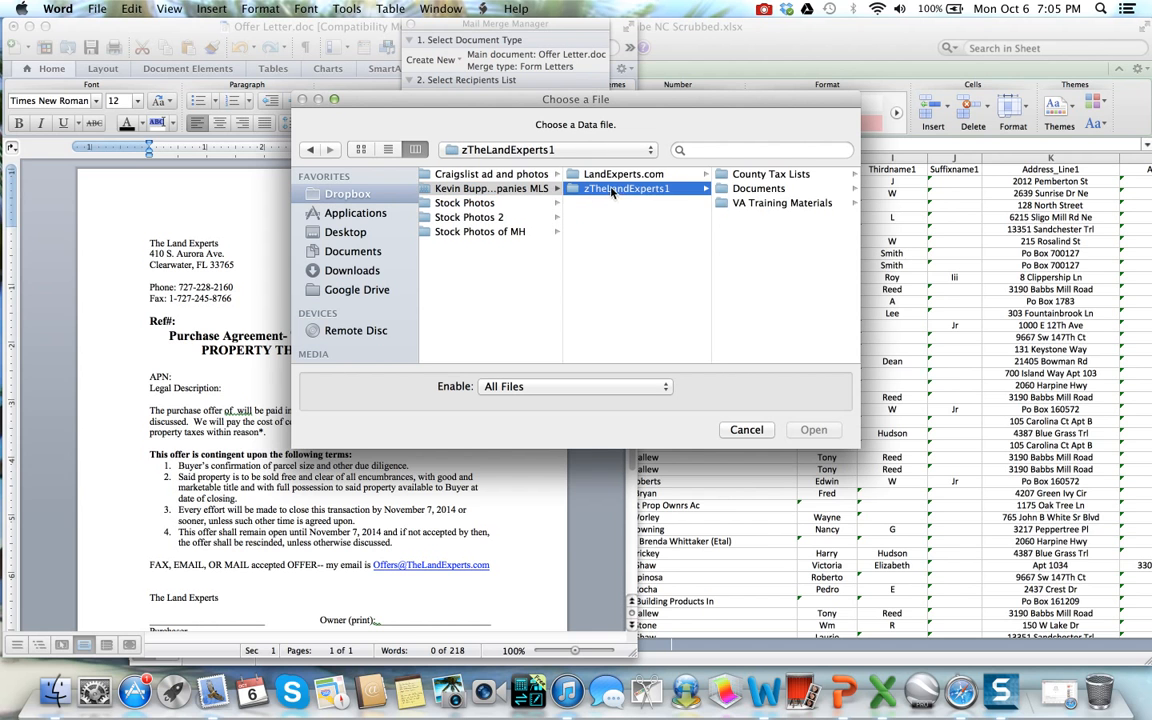
{"action": "left_click", "coordinate": [767, 176]}
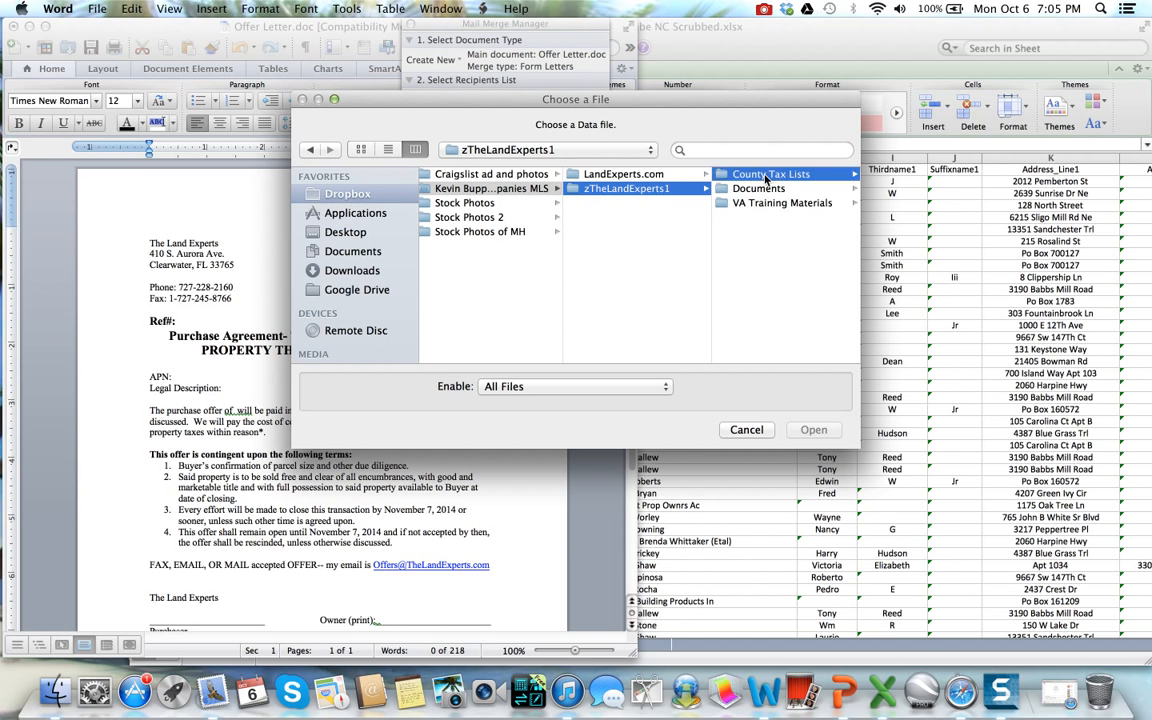
{"action": "left_click", "coordinate": [764, 190]}
{"action": "left_click", "coordinate": [764, 190]}
{"action": "left_click", "coordinate": [770, 174]}
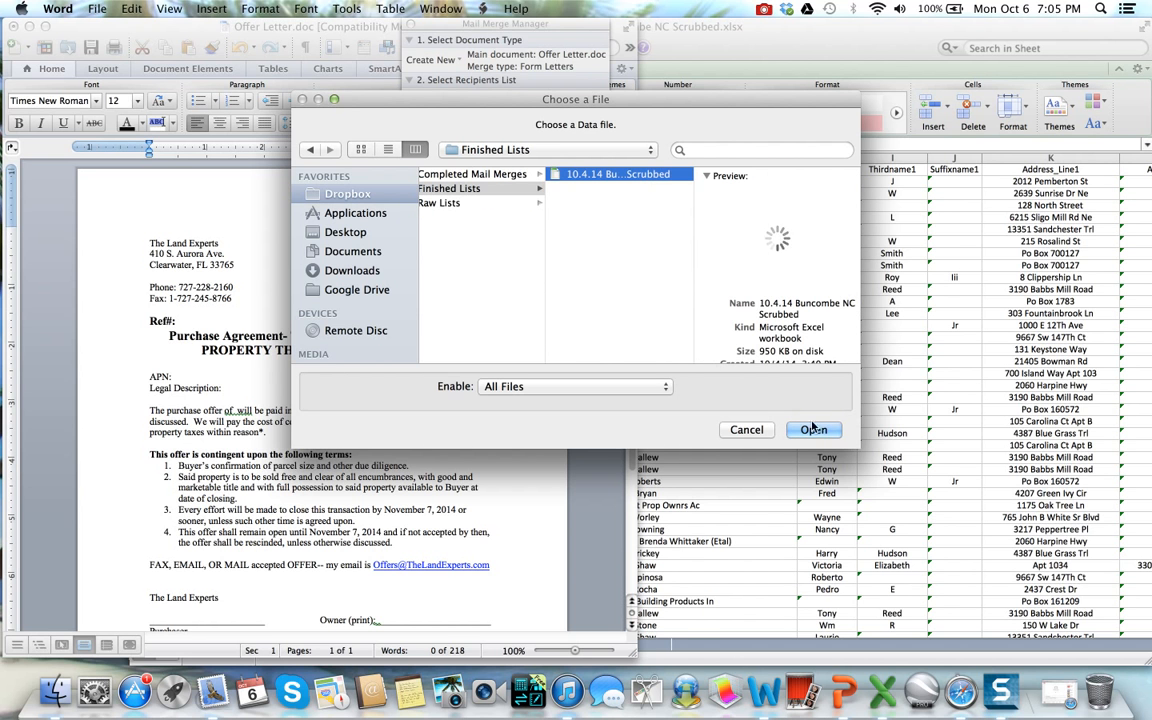
{"action": "left_click", "coordinate": [814, 430]}
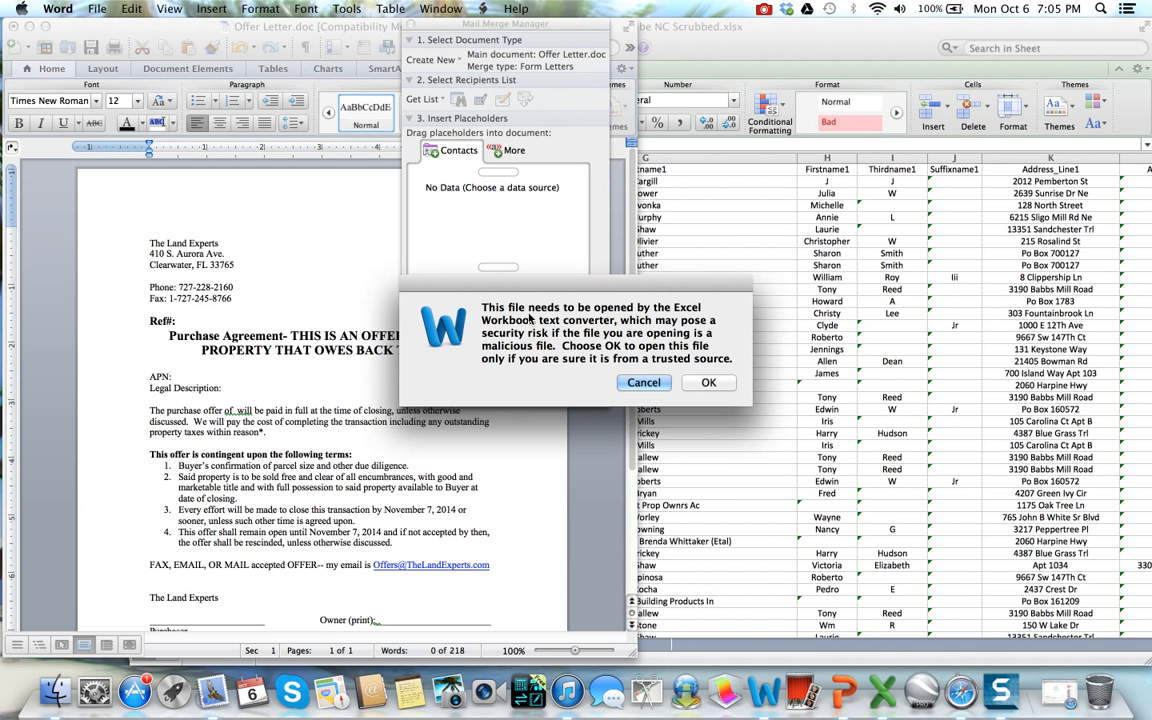
{"action": "left_click", "coordinate": [722, 383]}
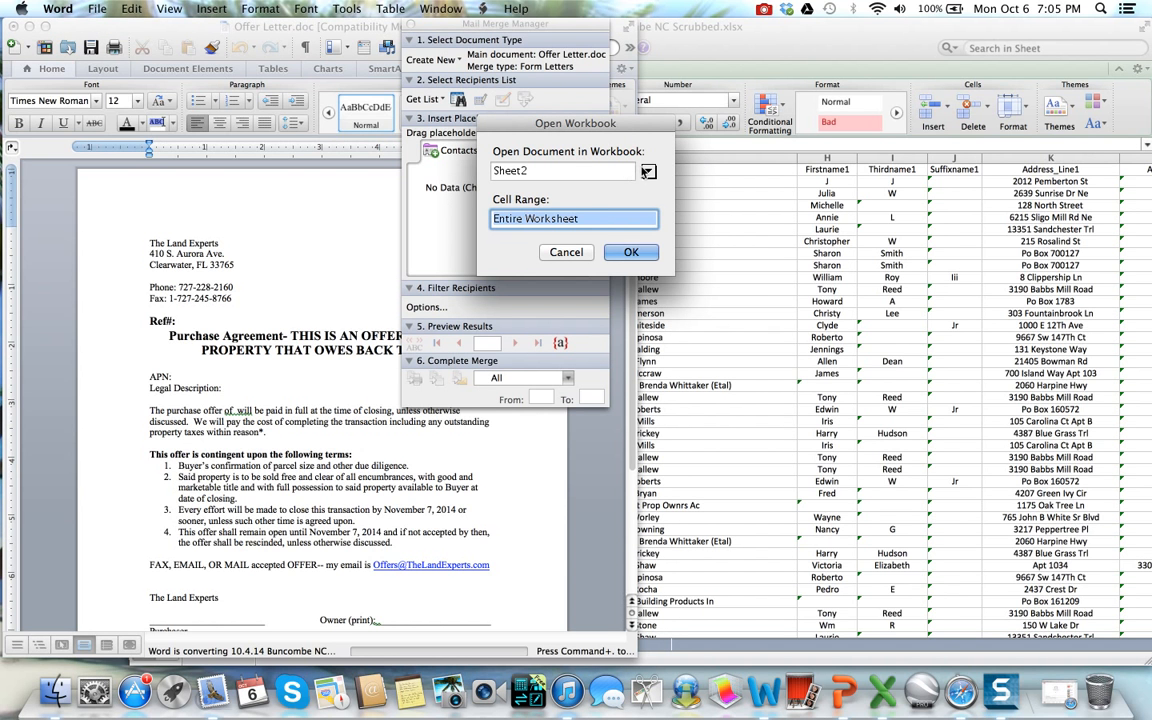
Load the entire worksheet of Sheet2 as the merge data range.
{"action": "left_click", "coordinate": [648, 171]}
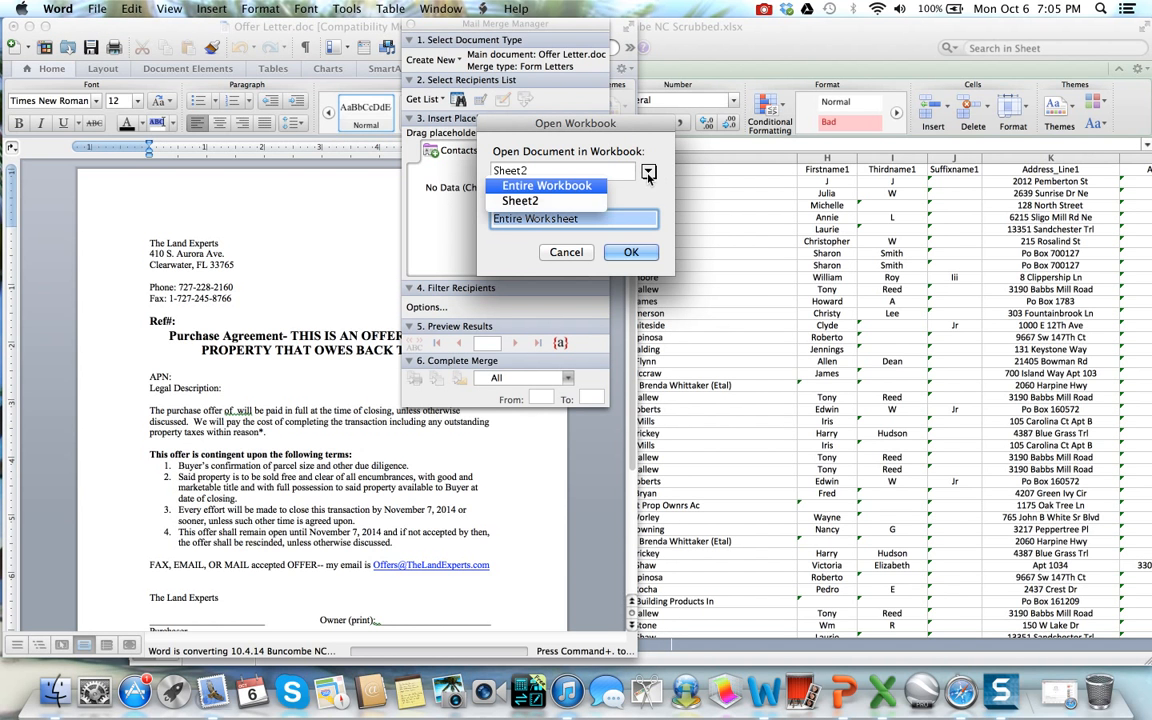
{"action": "left_click", "coordinate": [598, 201]}
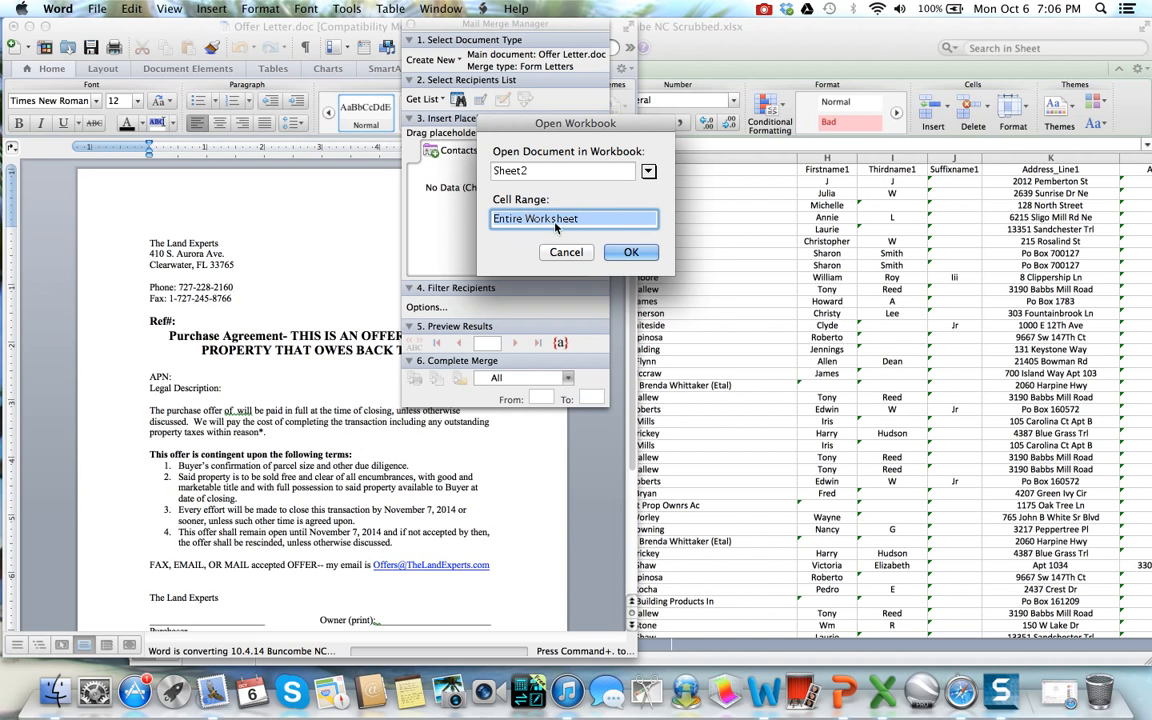
{"action": "left_click", "coordinate": [620, 252]}
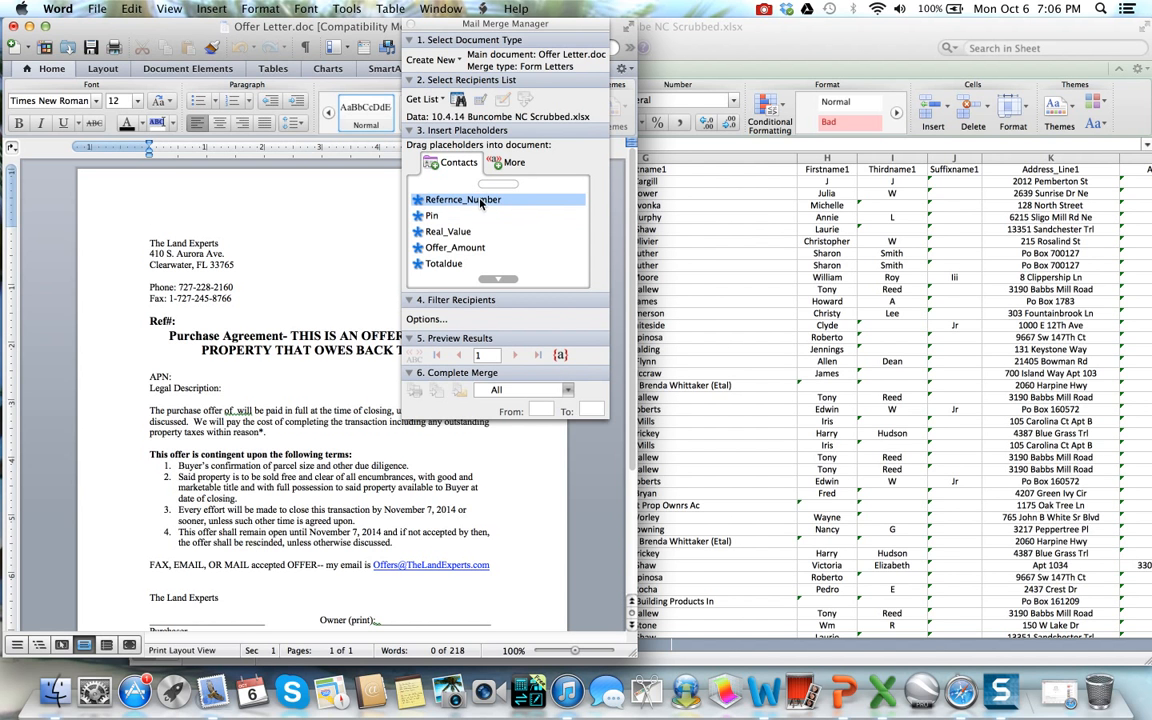
Insert the Refernce_Number placeholder after "Ref#:" and the Pin placeholder after "APN:" in the letter.
{"action": "left_click", "coordinate": [441, 201]}
{"action": "left_click_drag", "start_coordinate": [441, 201], "coordinate": [275, 325]}
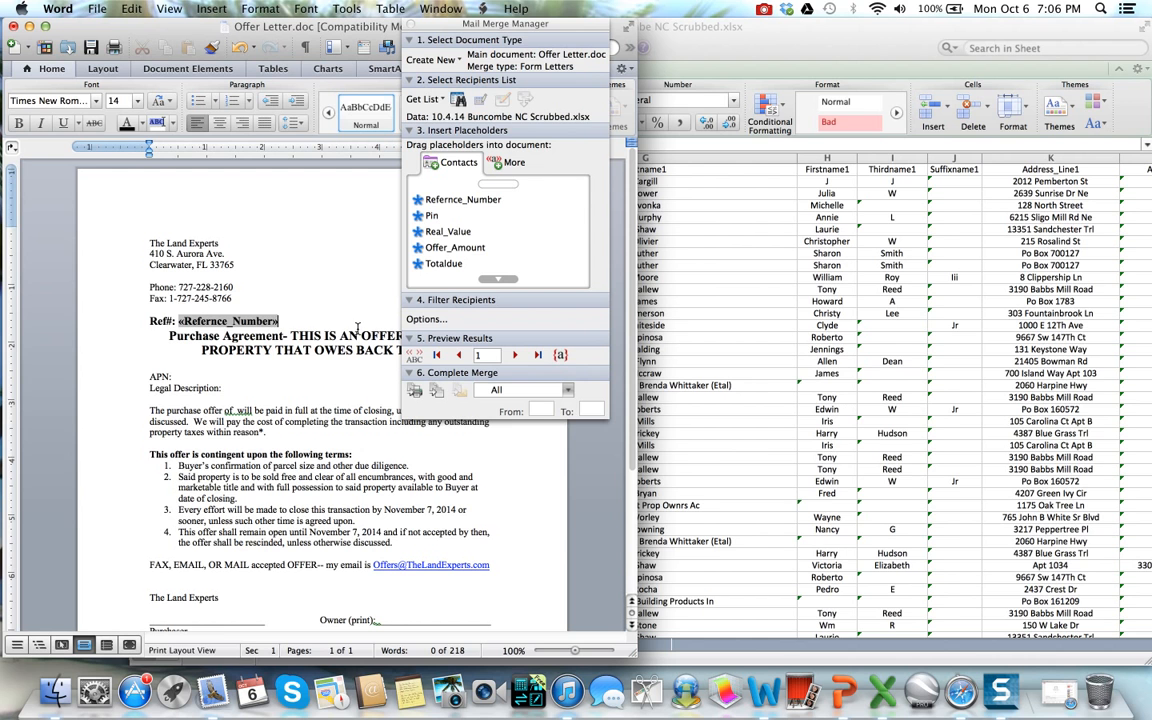
{"action": "left_click", "coordinate": [455, 247]}
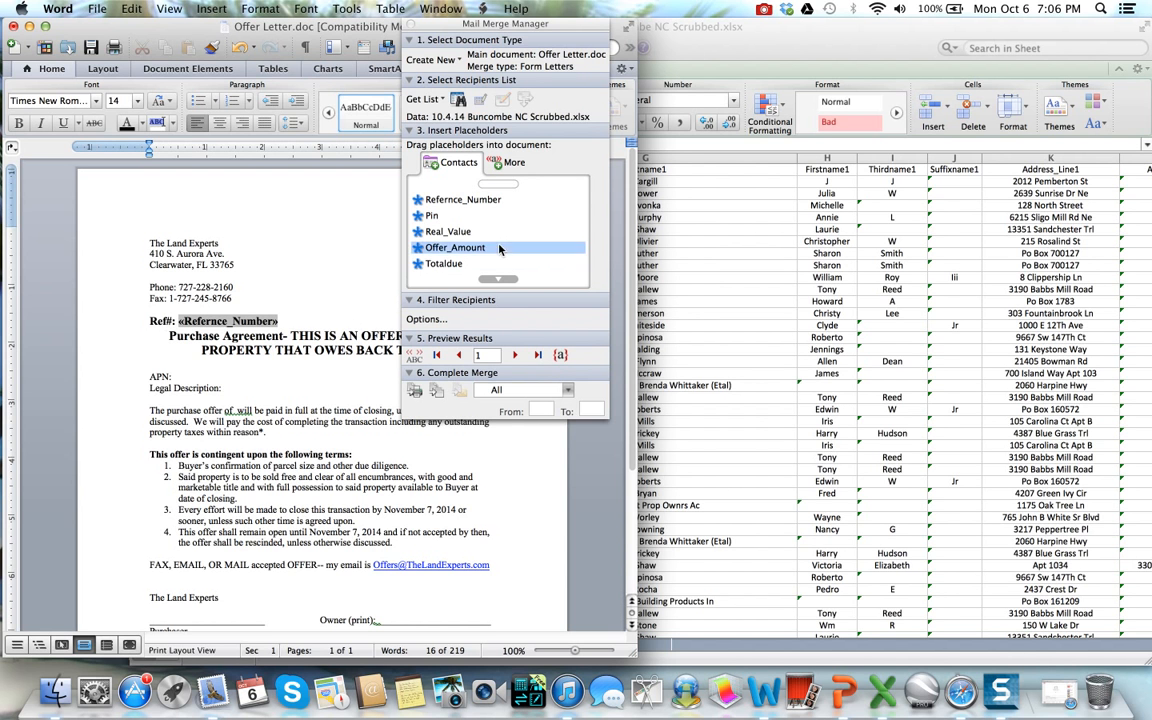
{"action": "left_click", "coordinate": [433, 216]}
{"action": "left_click_drag", "start_coordinate": [433, 216], "coordinate": [176, 377]}
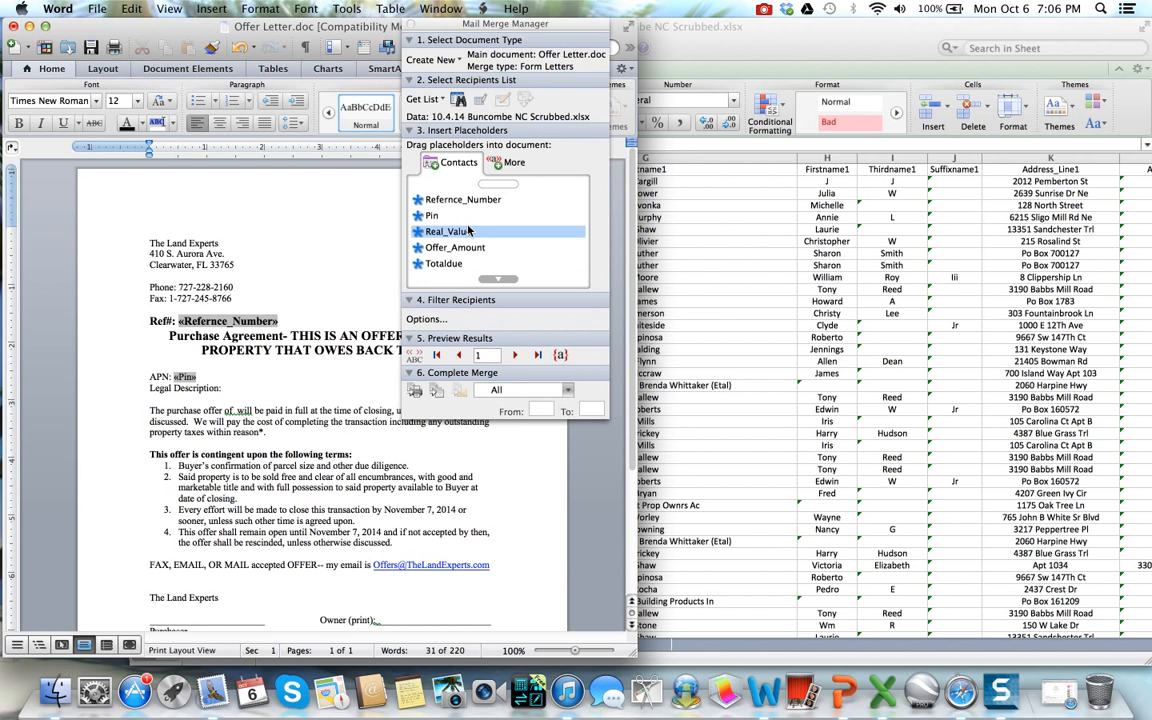
Insert the Subdivision and Sublot placeholders, separated by a space, after "Legal Description:".
{"action": "left_click", "coordinate": [205, 392]}
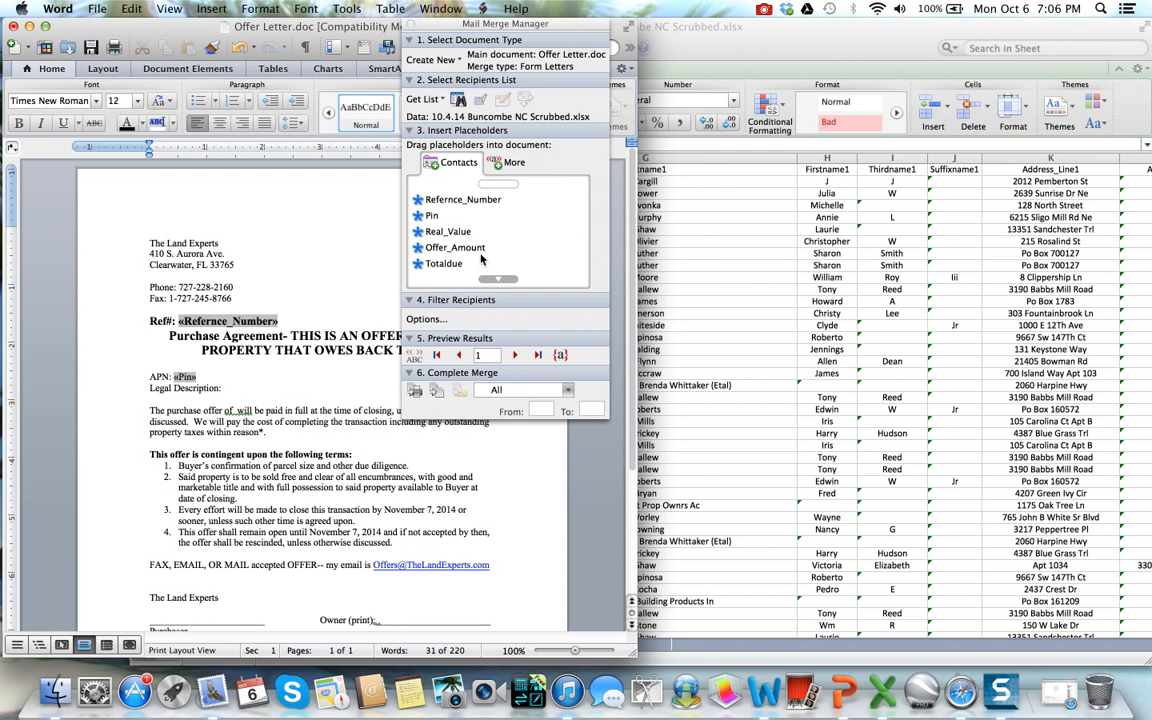
{"action": "scroll", "coordinate": [481, 259], "scroll_direction": "down", "scroll_amount": 5}
{"action": "scroll", "coordinate": [481, 259], "scroll_direction": "down", "scroll_amount": 3}
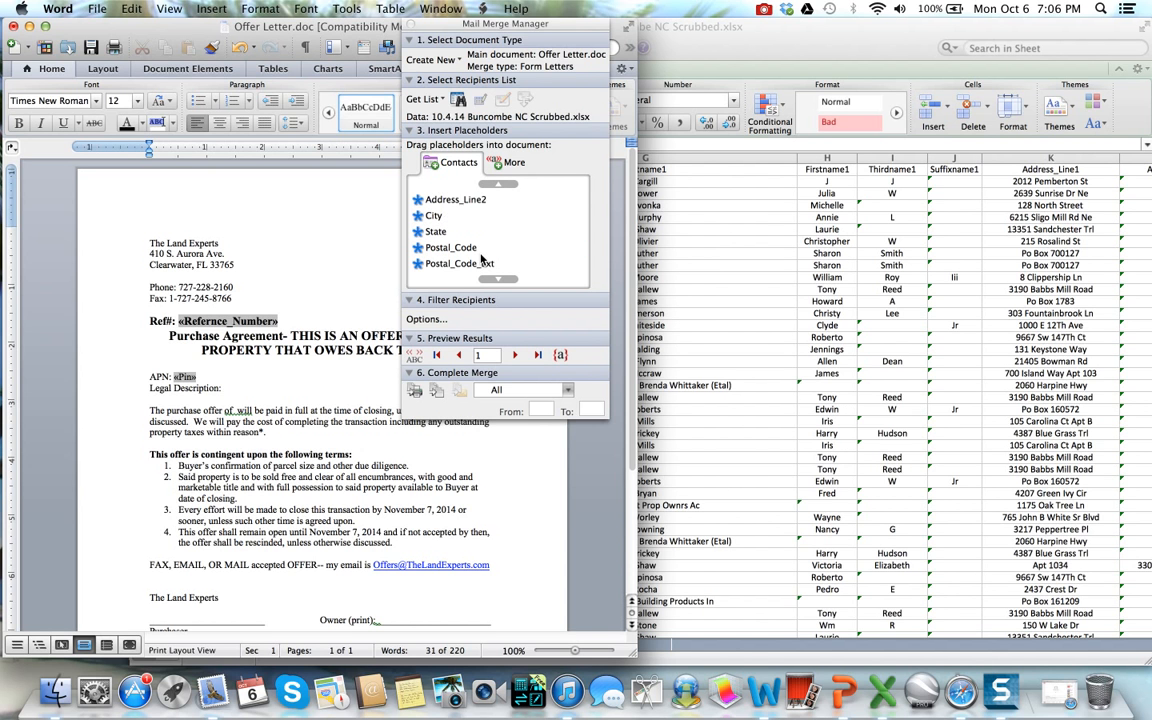
{"action": "scroll", "coordinate": [481, 259], "scroll_direction": "down", "scroll_amount": 1}
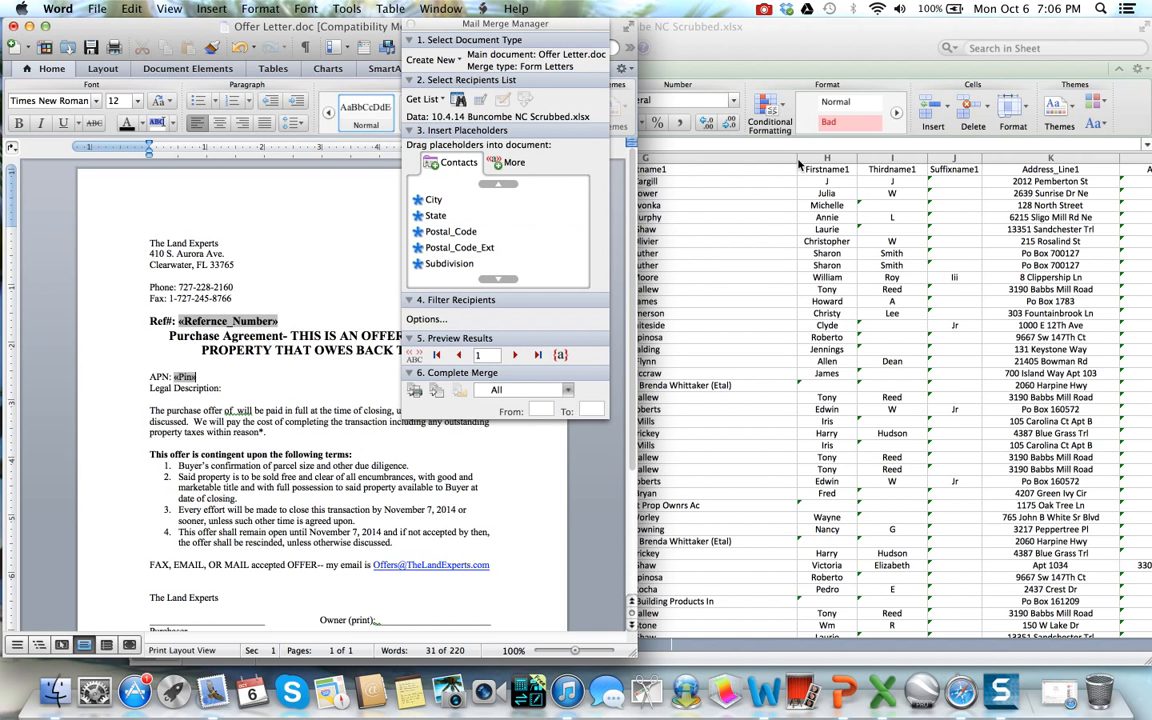
{"action": "scroll", "coordinate": [441, 233], "scroll_direction": "down", "scroll_amount": 4}
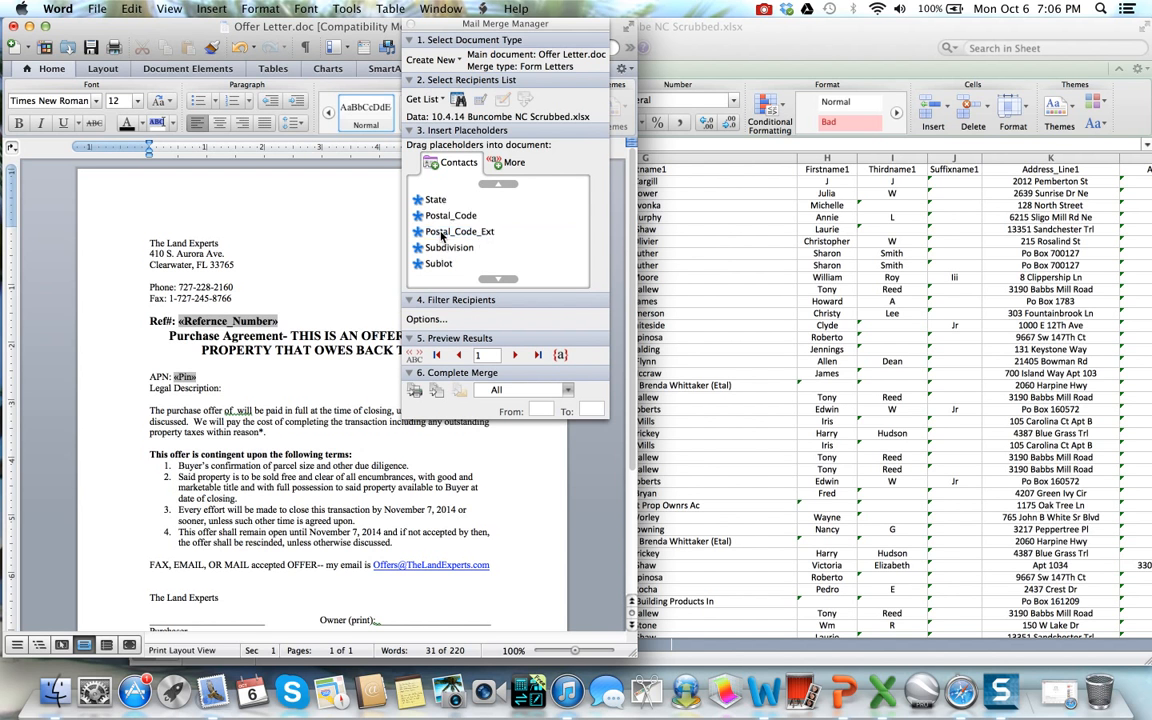
{"action": "scroll", "coordinate": [441, 234], "scroll_direction": "down", "scroll_amount": 2}
{"action": "scroll", "coordinate": [441, 234], "scroll_direction": "up", "scroll_amount": 3}
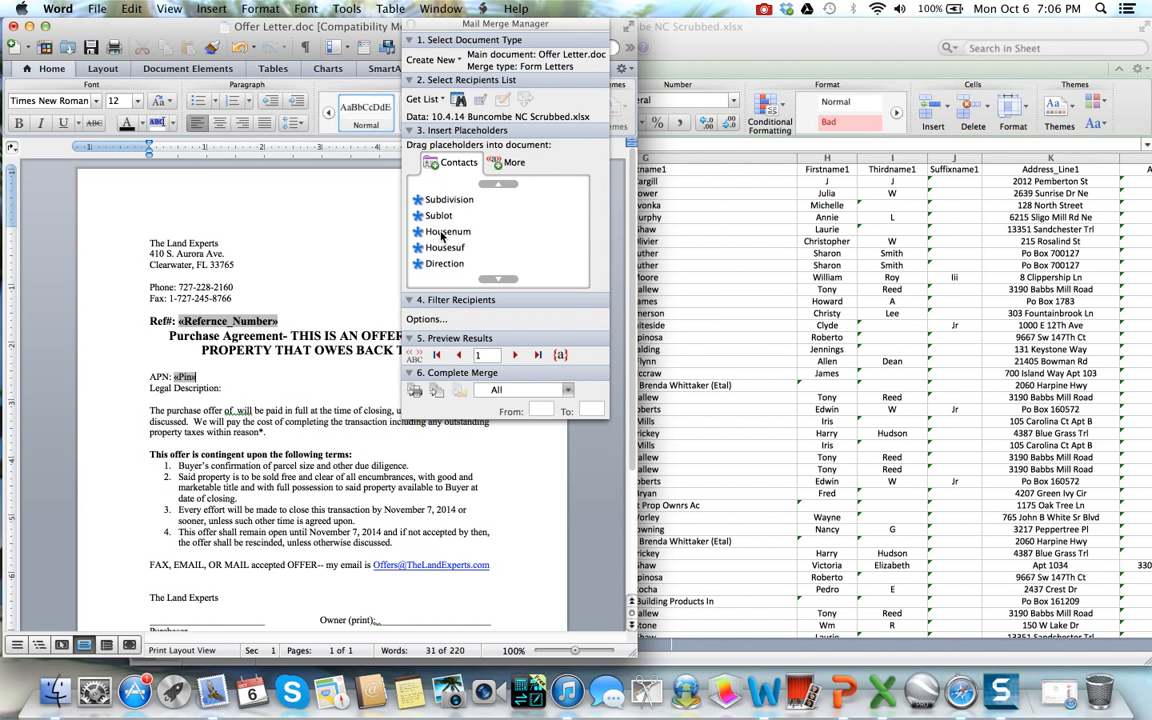
{"action": "scroll", "coordinate": [441, 234], "scroll_direction": "up", "scroll_amount": 2}
{"action": "left_click", "coordinate": [441, 233]}
{"action": "left_click", "coordinate": [443, 248]}
{"action": "left_click_drag", "start_coordinate": [441, 250], "coordinate": [248, 391]}
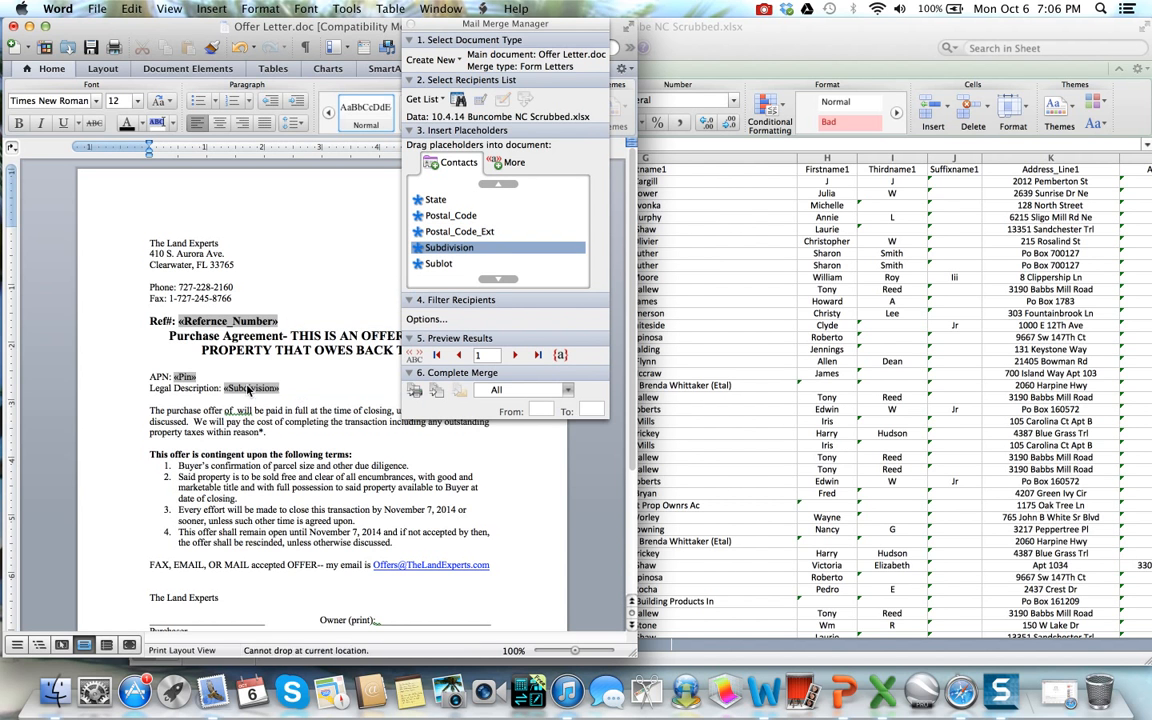
{"action": "left_click_drag", "start_coordinate": [438, 263], "coordinate": [349, 393]}
Check the Offer Amount column in the Excel workbook, and insert "$" with the Offer_Amount placeholder after "The purchase offer of" in the Word letter.
{"action": "scroll", "coordinate": [440, 245], "scroll_direction": "down", "scroll_amount": 2}
{"action": "left_click", "coordinate": [450, 248]}
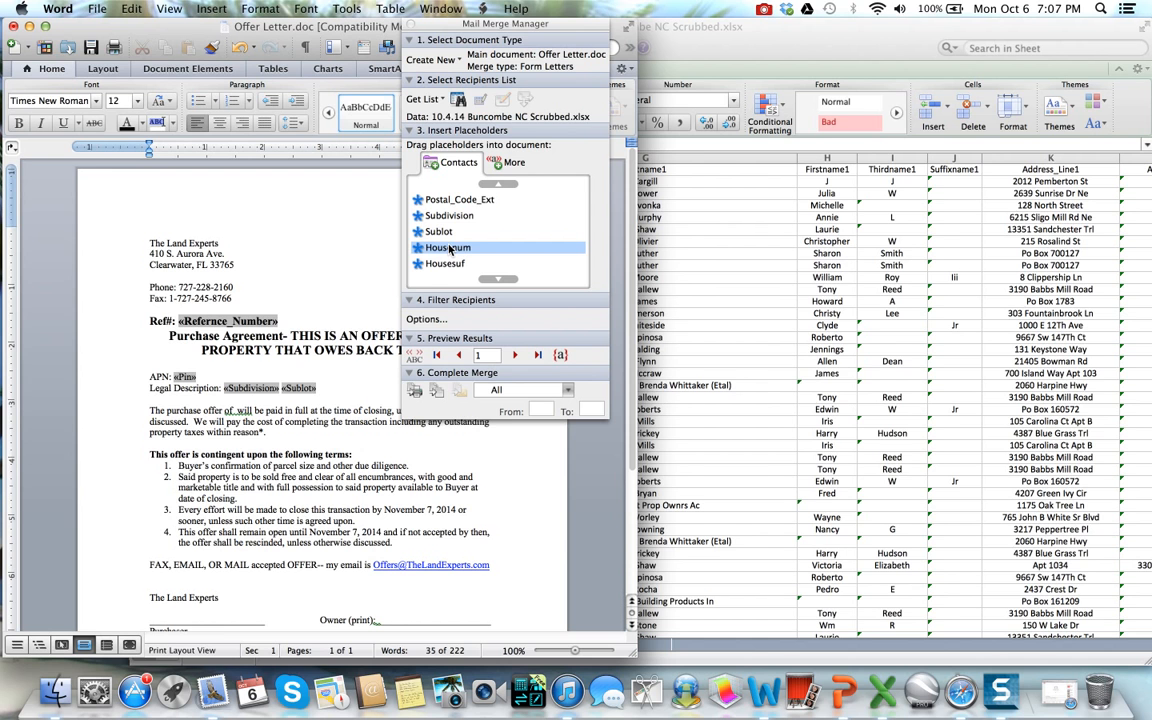
{"action": "left_click_drag", "start_coordinate": [450, 248], "coordinate": [237, 410]}
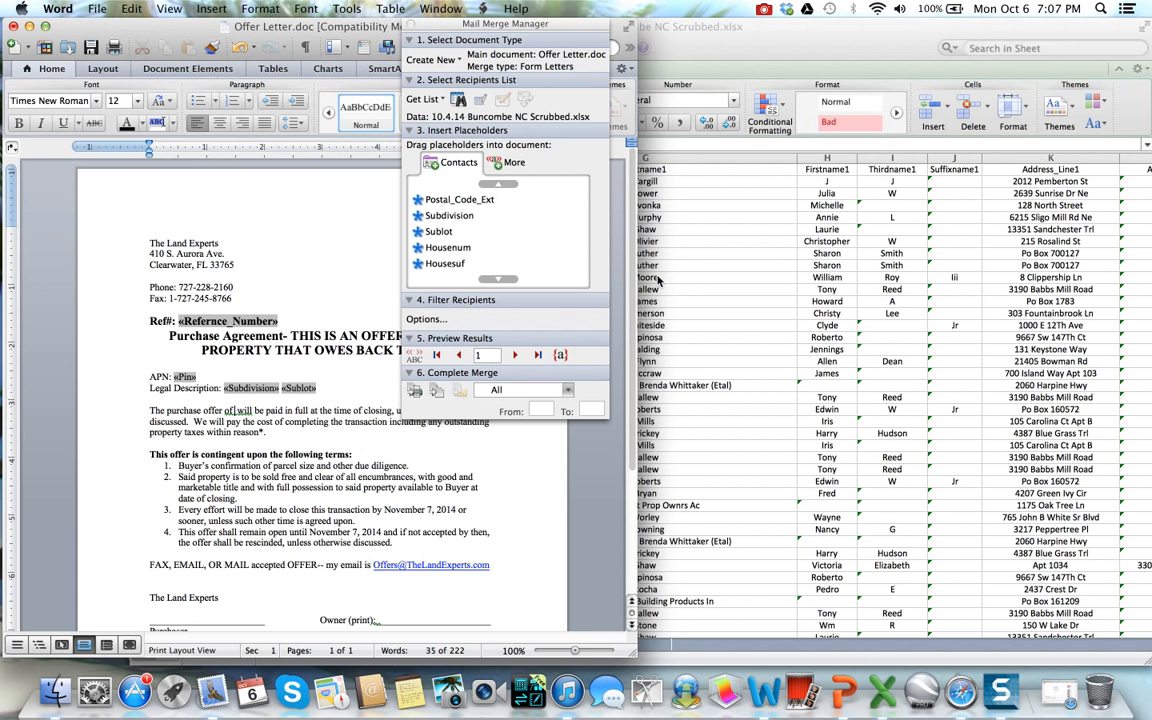
{"action": "left_click", "coordinate": [747, 23]}
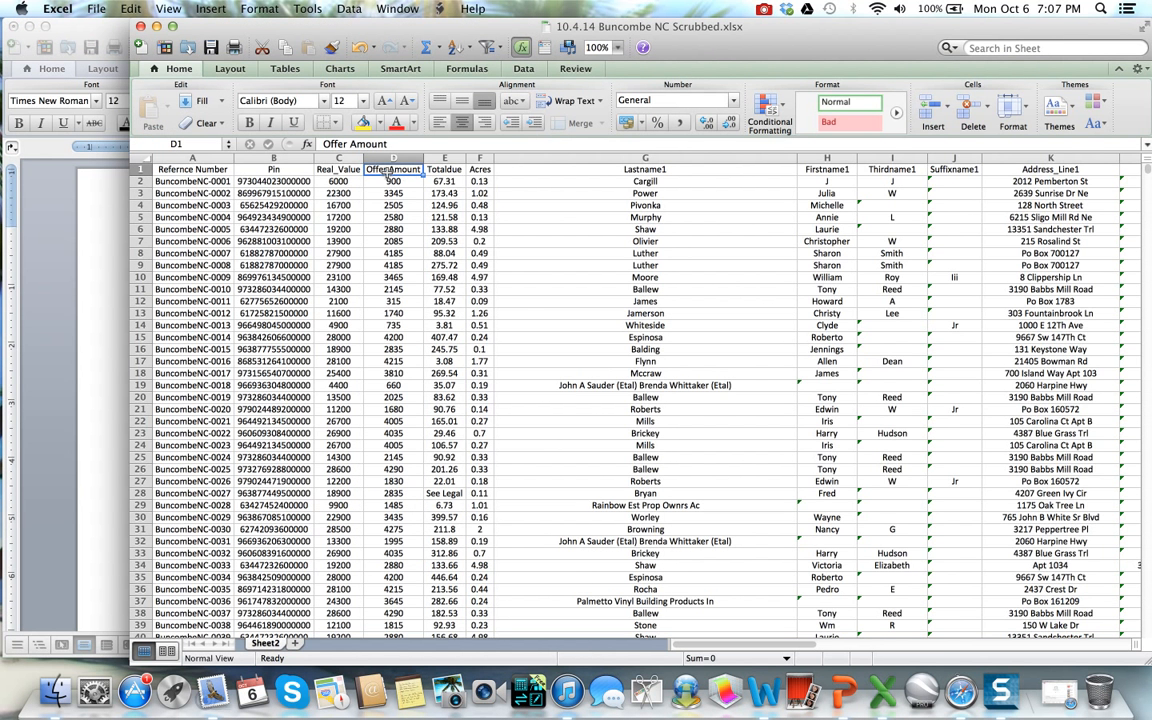
{"action": "left_click", "coordinate": [391, 158]}
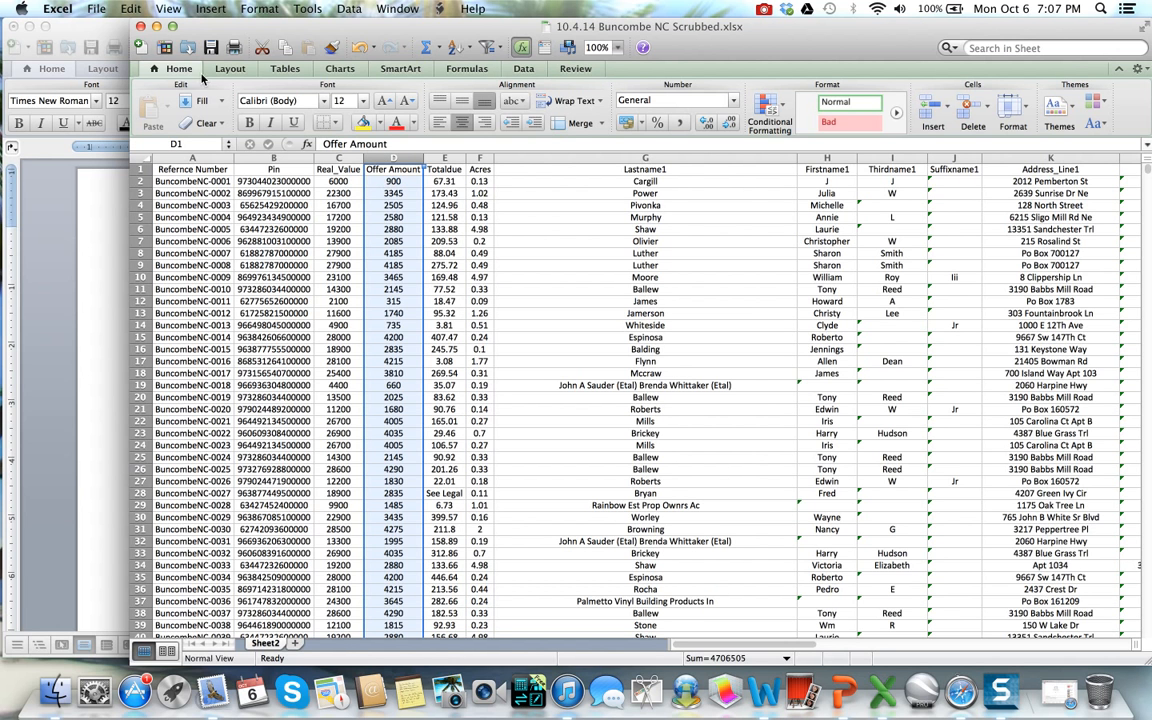
{"action": "left_click", "coordinate": [86, 32]}
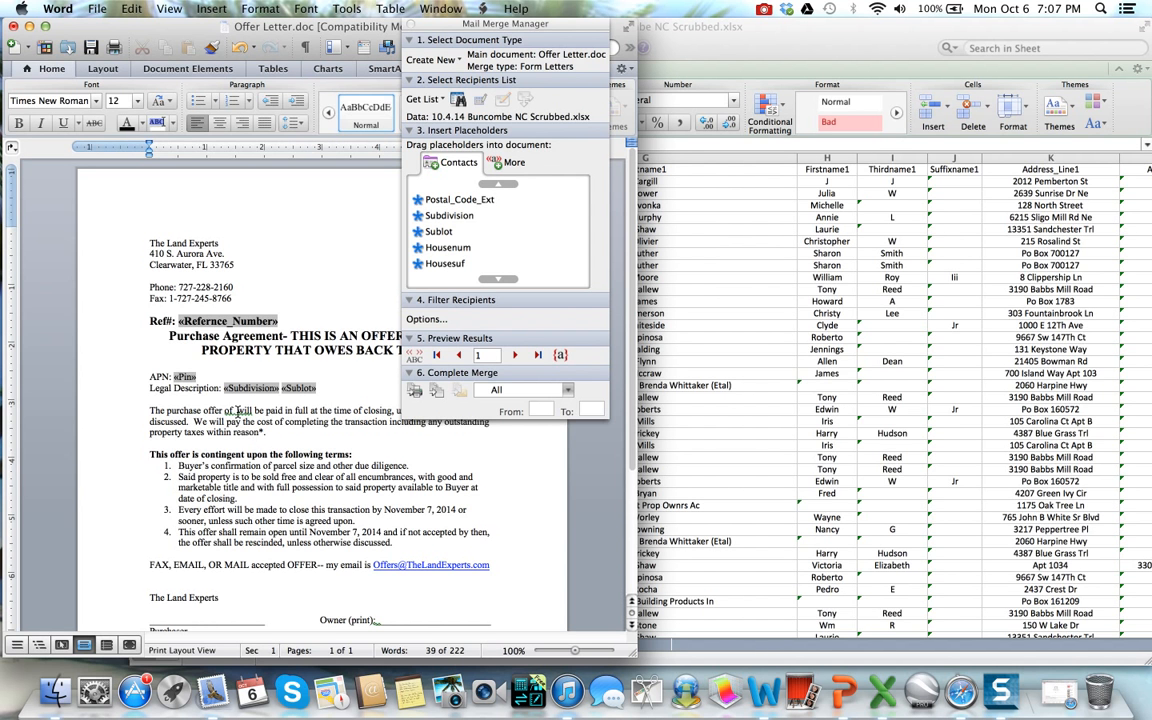
{"action": "type", "text": "$"}
{"action": "left_click", "coordinate": [463, 252]}
{"action": "scroll", "coordinate": [463, 253], "scroll_direction": "up", "scroll_amount": 5}
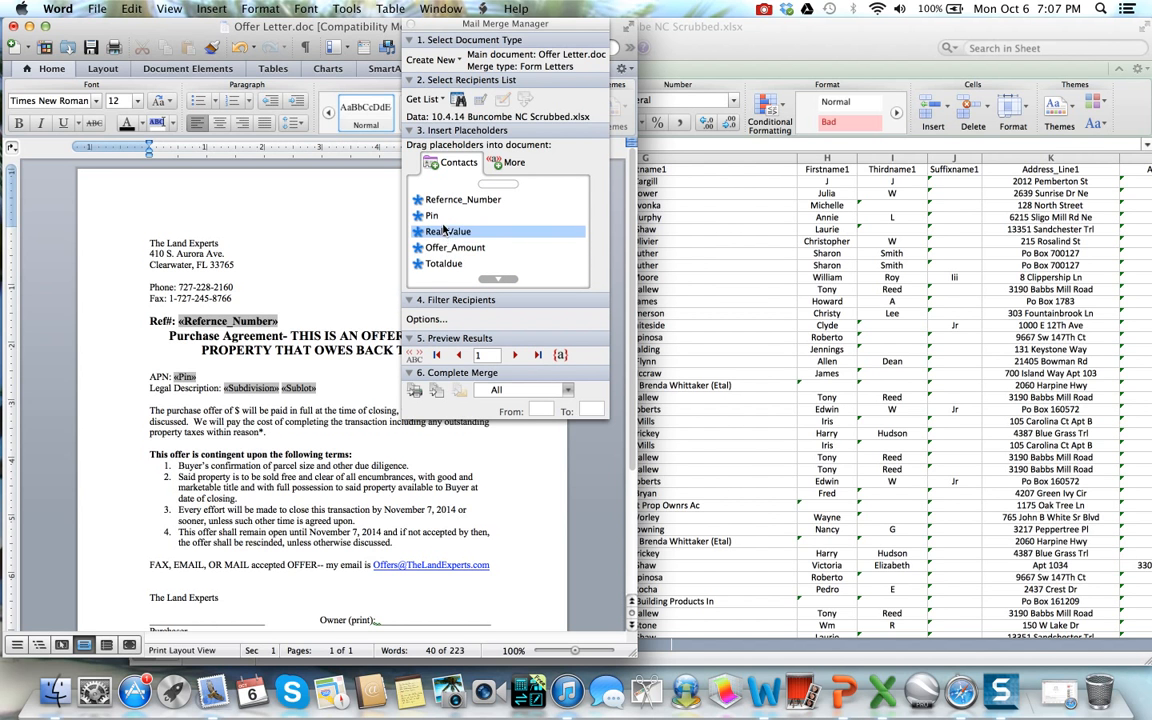
{"action": "scroll", "coordinate": [450, 260], "scroll_direction": "down", "scroll_amount": 1}
{"action": "scroll", "coordinate": [446, 263], "scroll_direction": "down", "scroll_amount": 1}
{"action": "left_click_drag", "start_coordinate": [450, 215], "coordinate": [240, 413]}
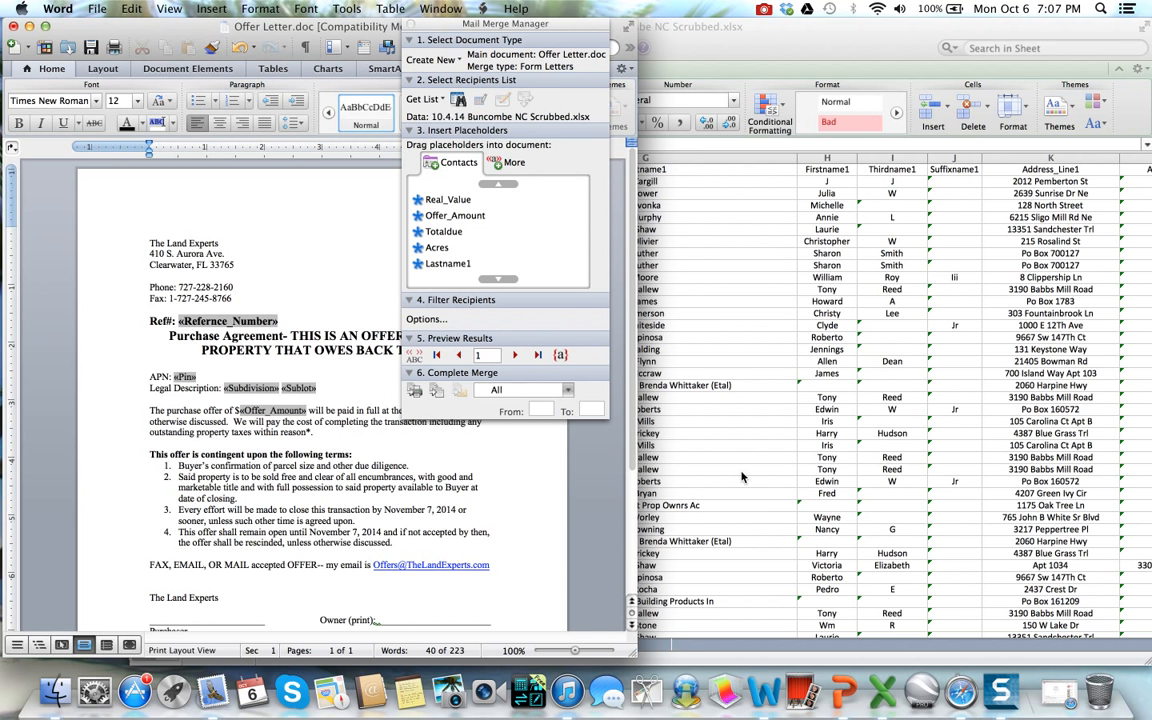
Switch to the Excel workbook and format the Offer Amount column as Currency.
{"action": "left_click", "coordinate": [672, 420]}
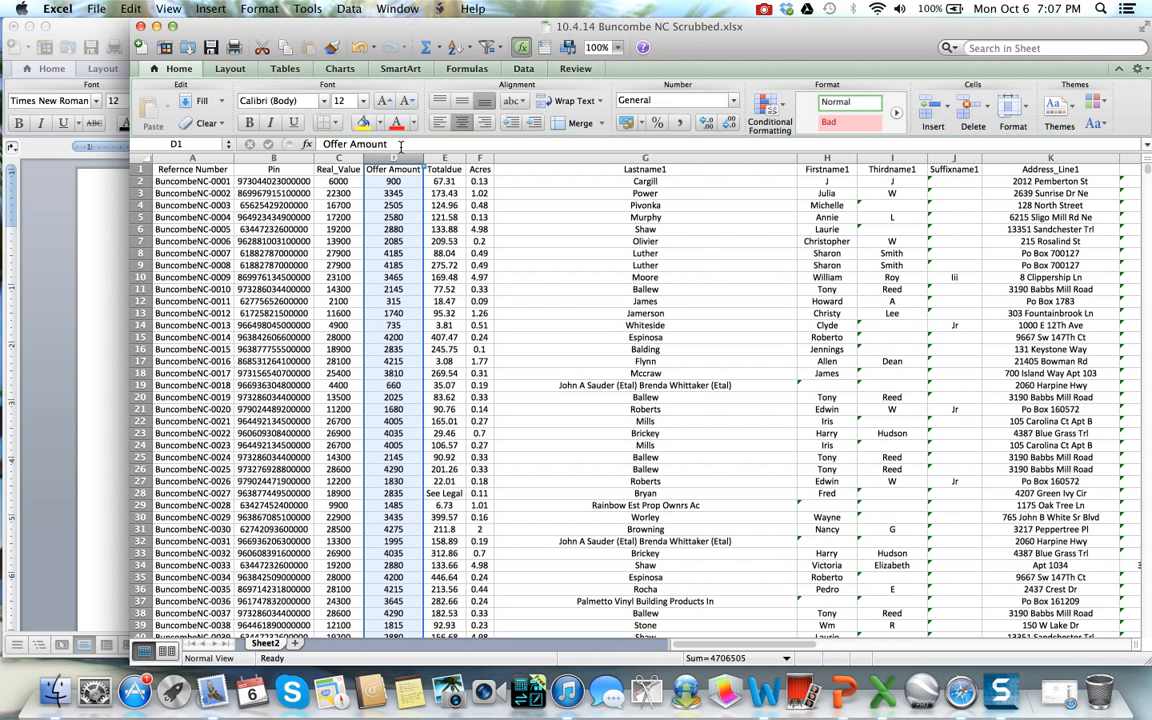
{"action": "left_click", "coordinate": [662, 100]}
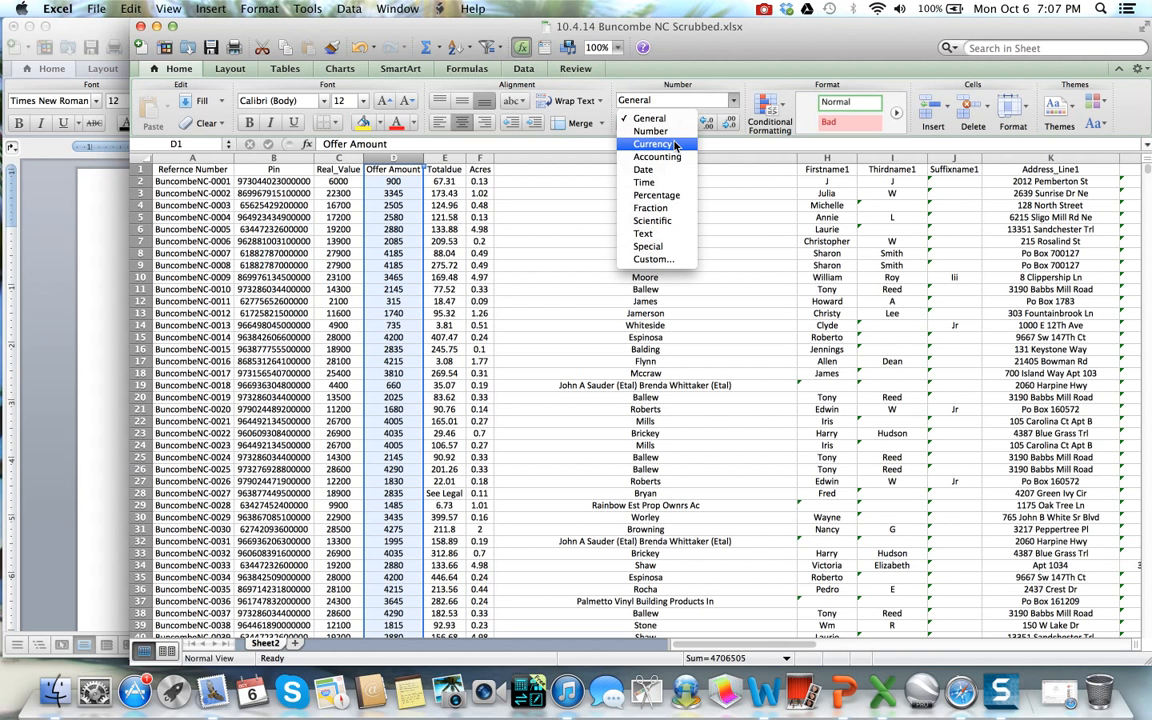
{"action": "left_click", "coordinate": [674, 146]}
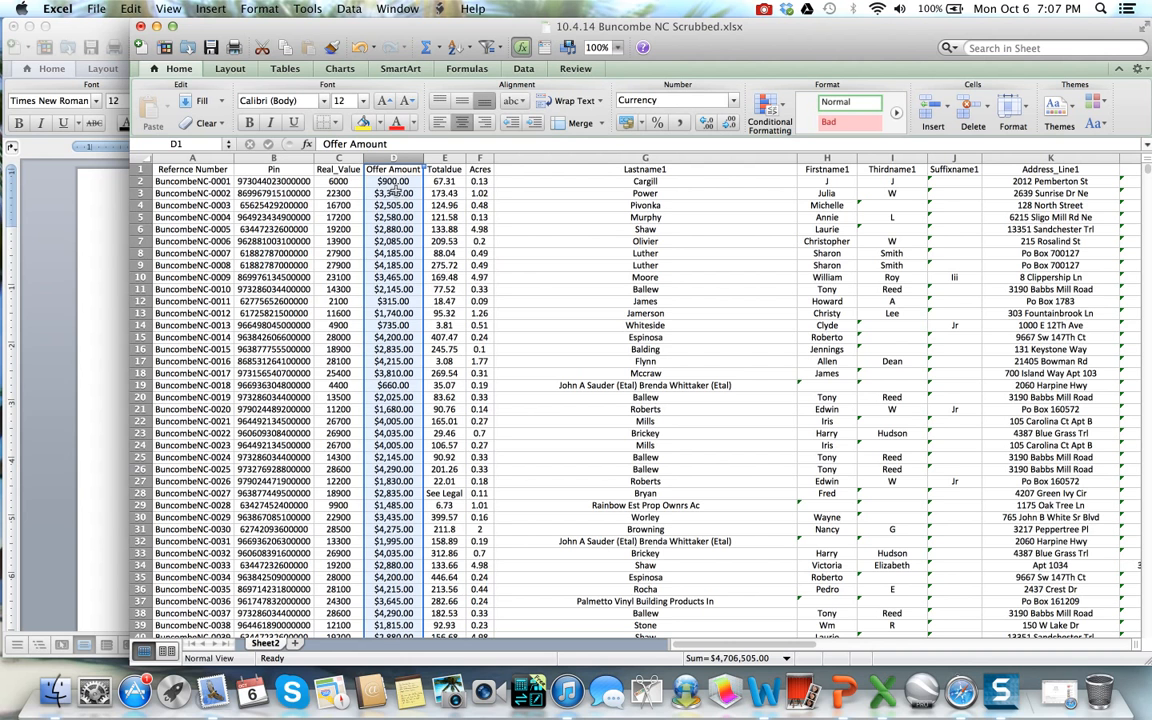
Return to the Word letter and add ".00" directly after the Offer_Amount placeholder.
{"action": "left_click", "coordinate": [45, 377]}
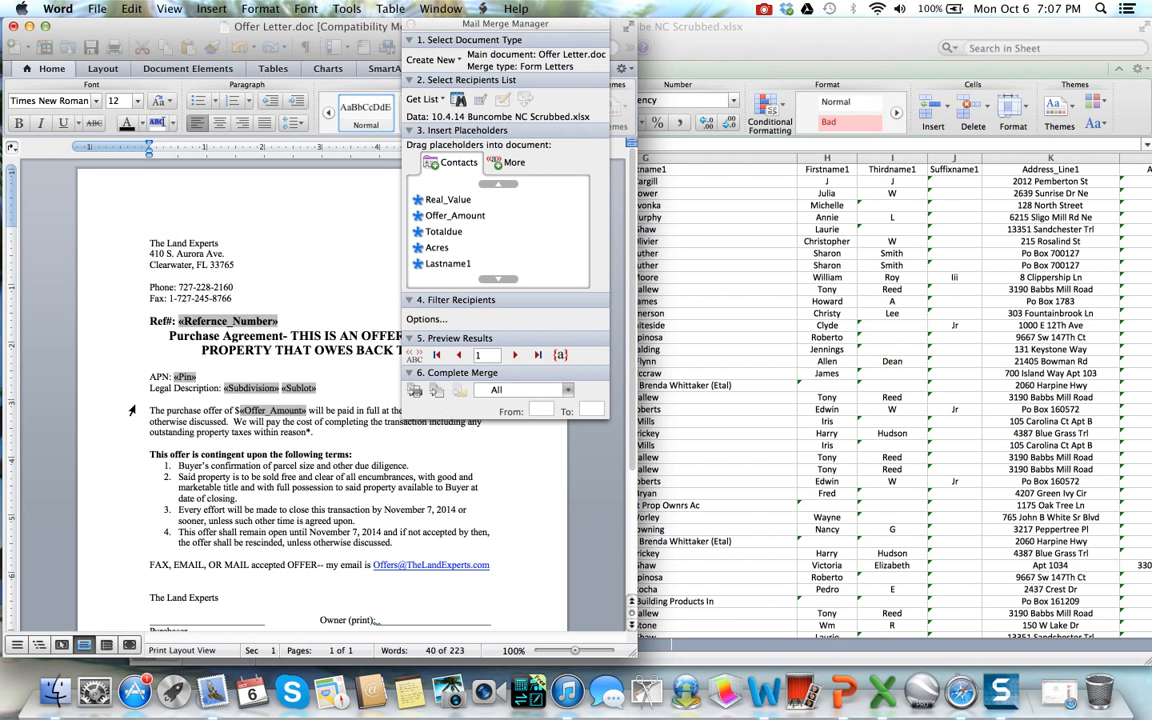
{"action": "left_click", "coordinate": [312, 411]}
{"action": "type", "text": ".00"}
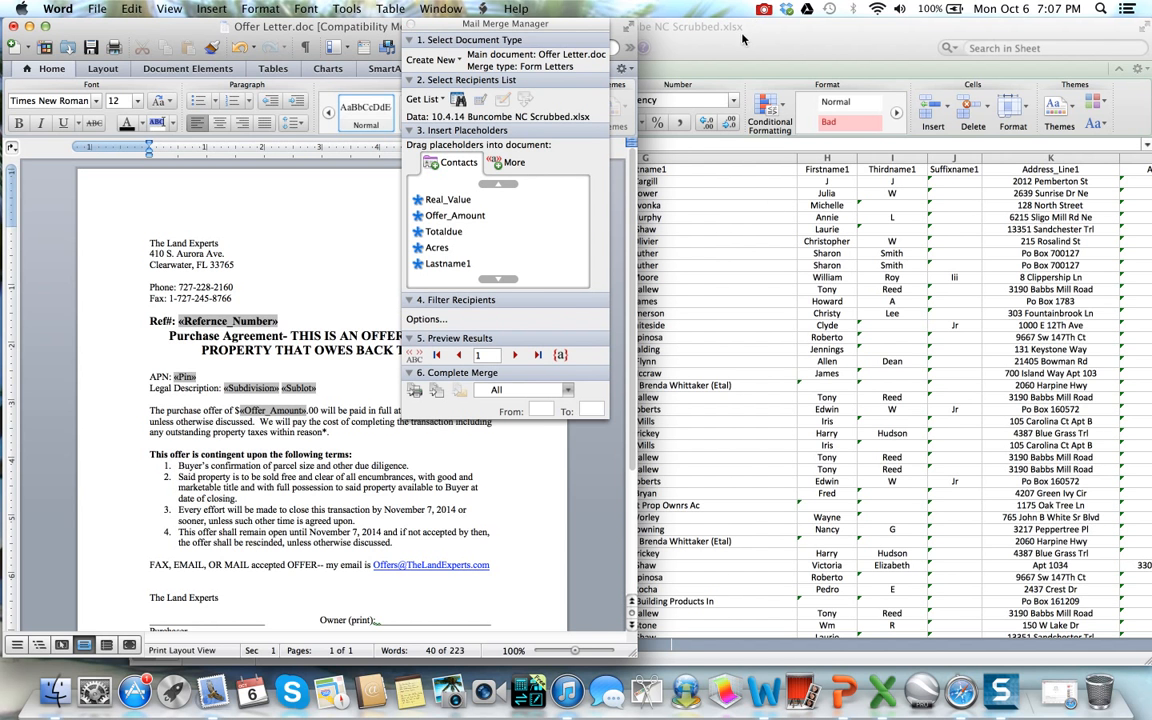
{"action": "left_click", "coordinate": [669, 36]}
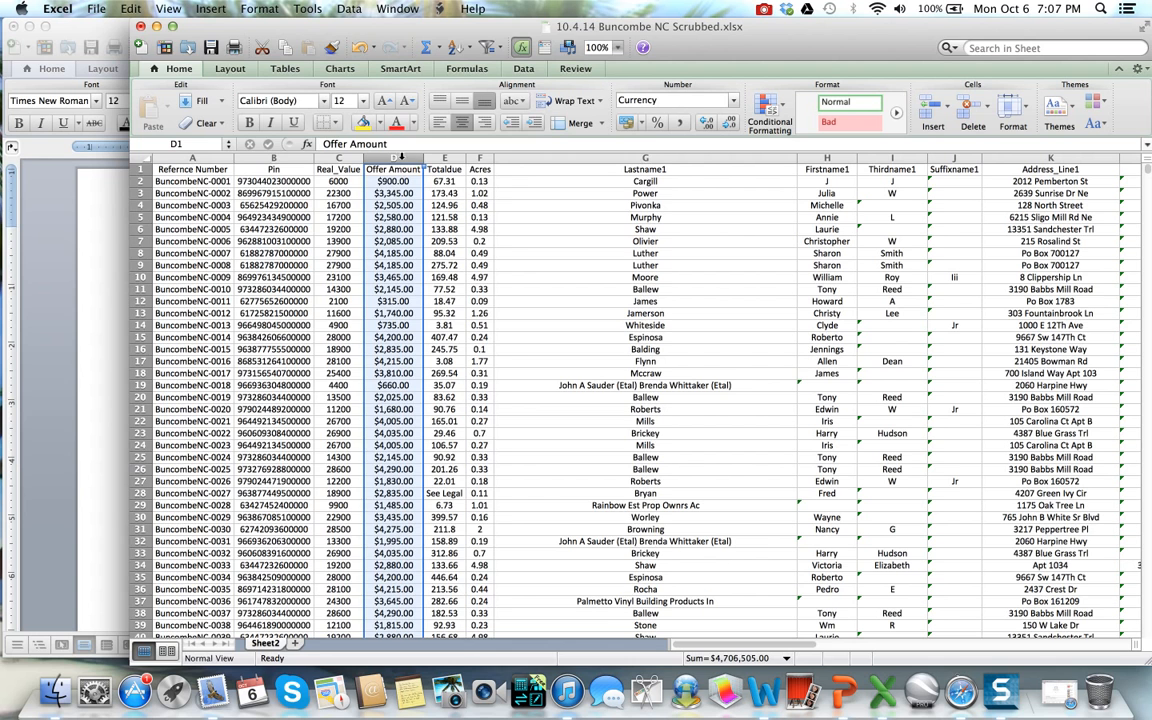
{"action": "left_click", "coordinate": [130, 236]}
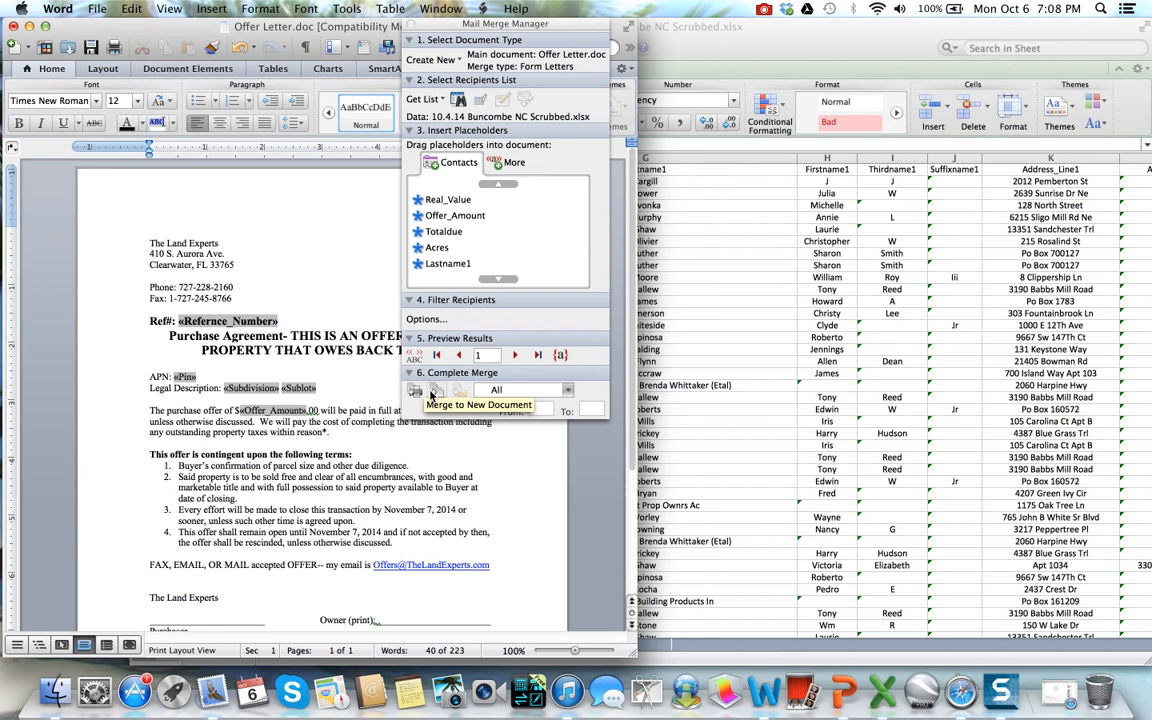
Preview the merged data in the letter and page through the records up to record 14.
{"action": "left_click", "coordinate": [411, 355]}
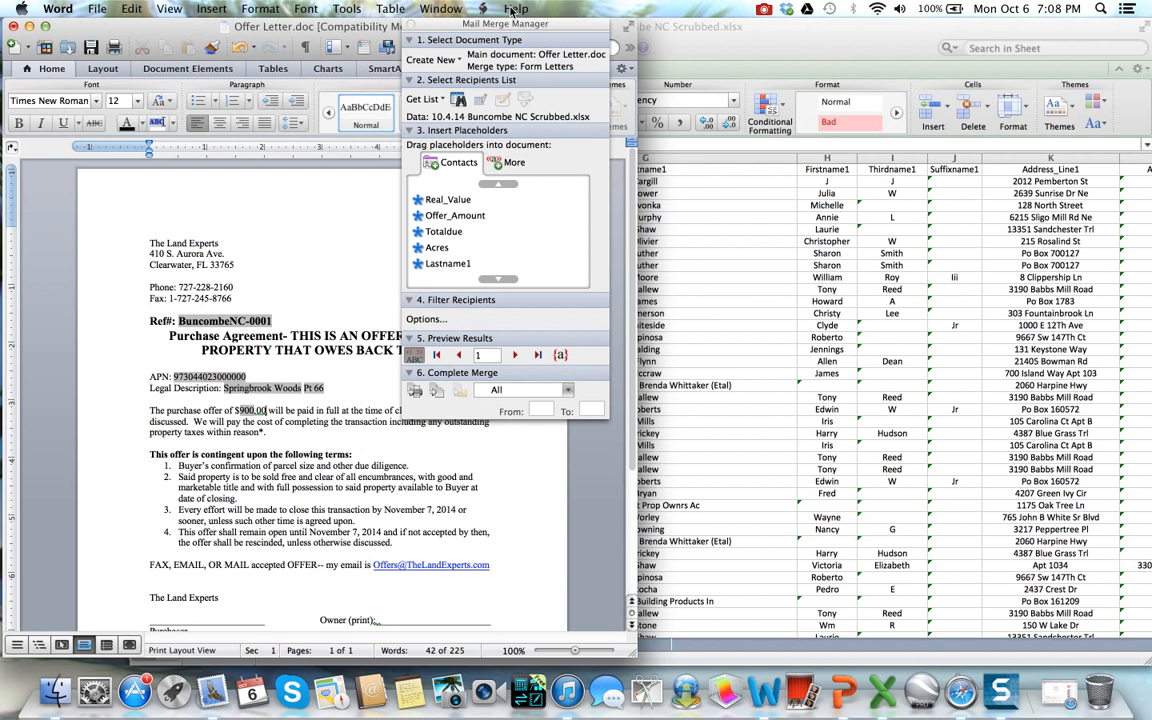
{"action": "left_click_drag", "start_coordinate": [455, 22], "coordinate": [477, 23]}
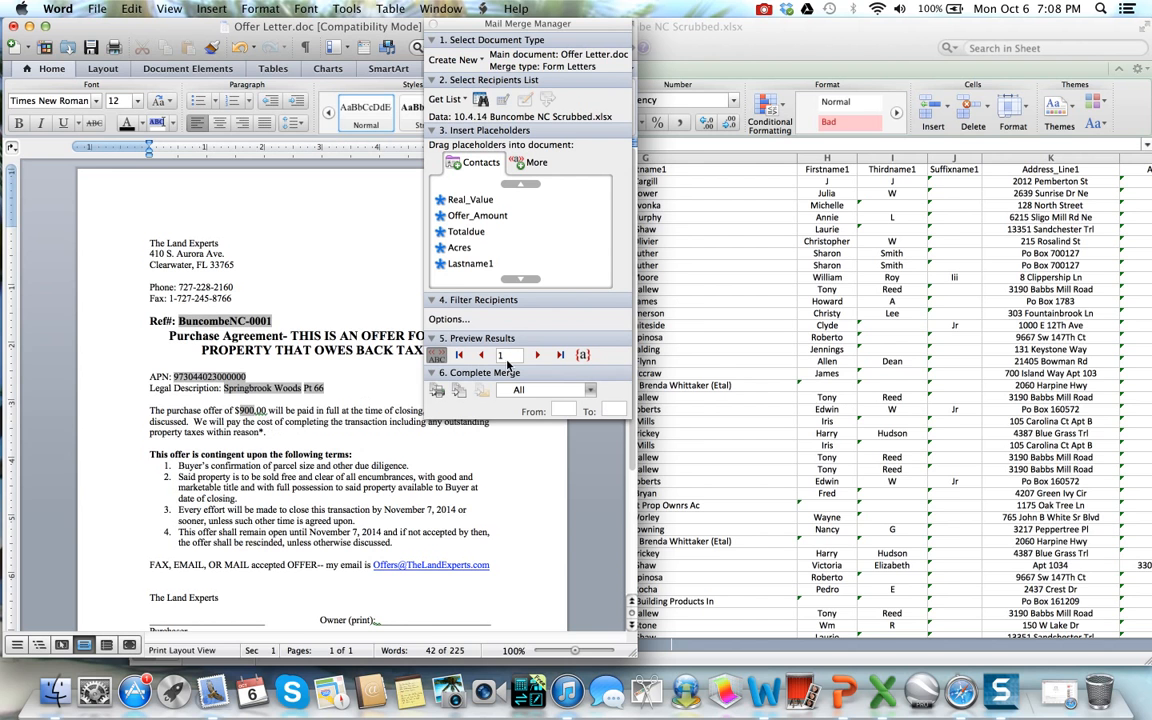
{"action": "left_click", "coordinate": [539, 356]}
{"action": "left_click", "coordinate": [539, 356]}
{"action": "left_click", "coordinate": [539, 356]}
{"action": "left_click", "coordinate": [539, 356]}
{"action": "left_click", "coordinate": [539, 356]}
{"action": "left_click", "coordinate": [539, 356]}
{"action": "left_click", "coordinate": [539, 356]}
{"action": "left_click", "coordinate": [539, 356]}
{"action": "left_click", "coordinate": [539, 356]}
{"action": "left_click", "coordinate": [539, 356]}
{"action": "left_click", "coordinate": [539, 356]}
{"action": "left_click", "coordinate": [539, 356]}
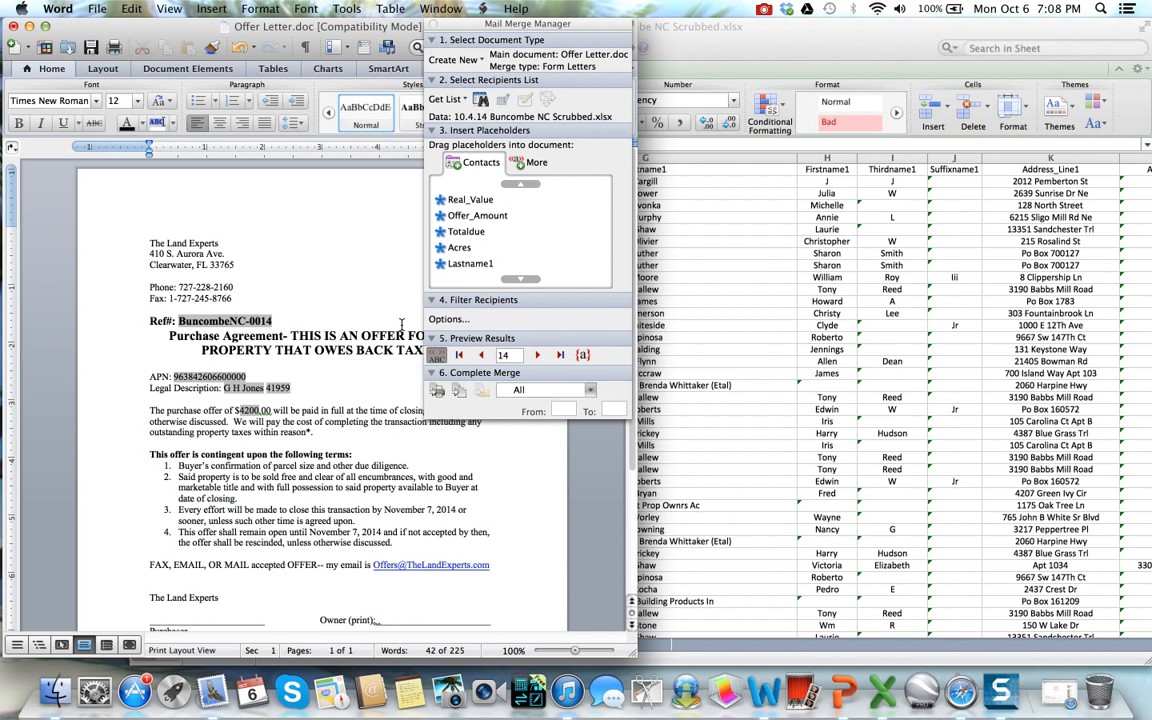
Merge all records to a new document and close Mail Merge Manager.
{"action": "left_click", "coordinate": [459, 393]}
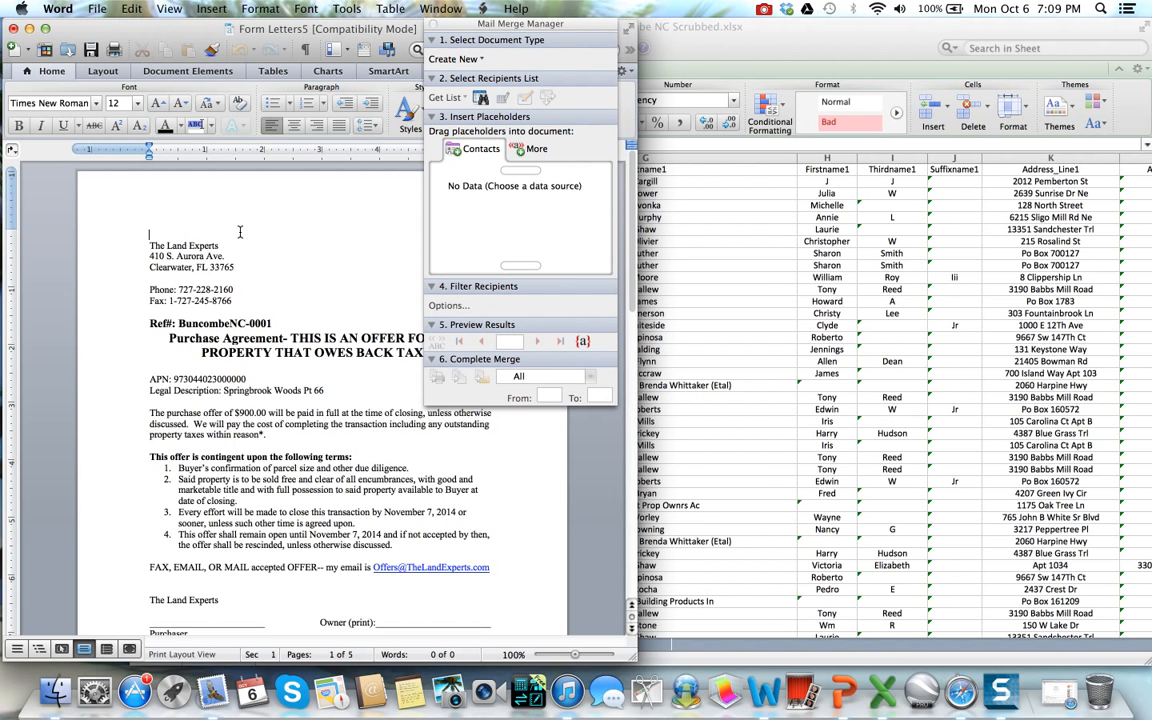
{"action": "left_click", "coordinate": [433, 24]}
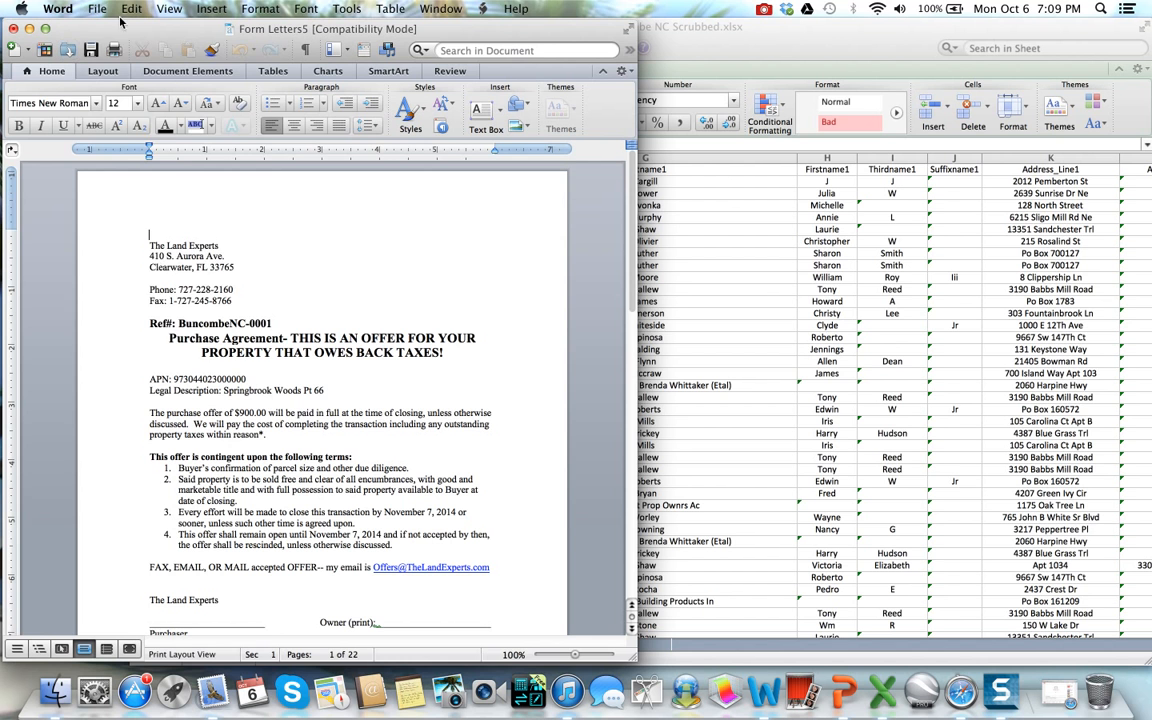
Start saving the merged letters under a new name and choose County Tax Lists > North Carolina > Completed Mail Merges as the destination folder.
{"action": "left_click", "coordinate": [100, 8]}
{"action": "left_click", "coordinate": [122, 143]}
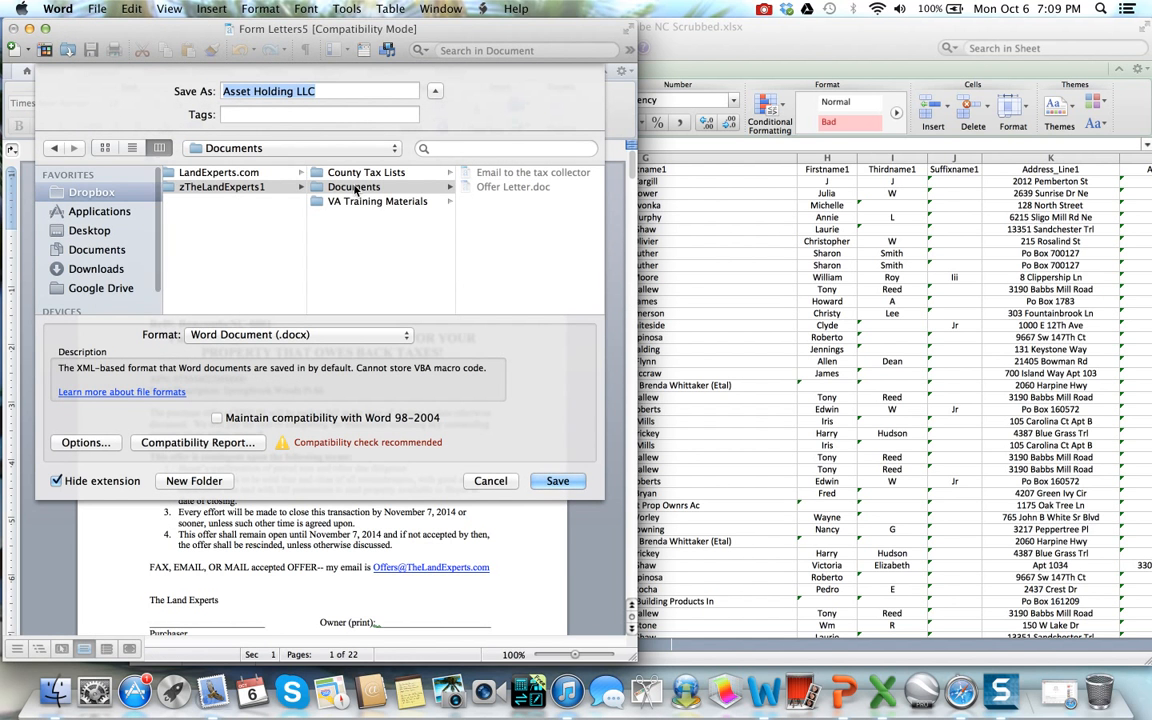
{"action": "left_click", "coordinate": [354, 176]}
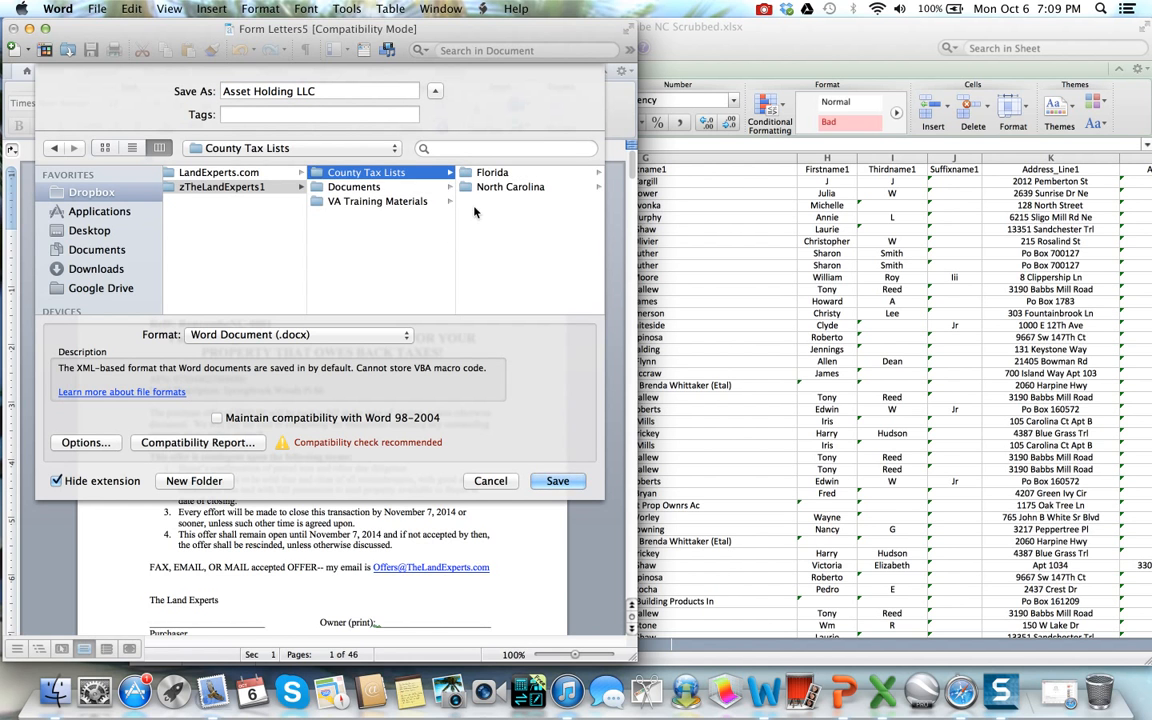
{"action": "left_click", "coordinate": [495, 187]}
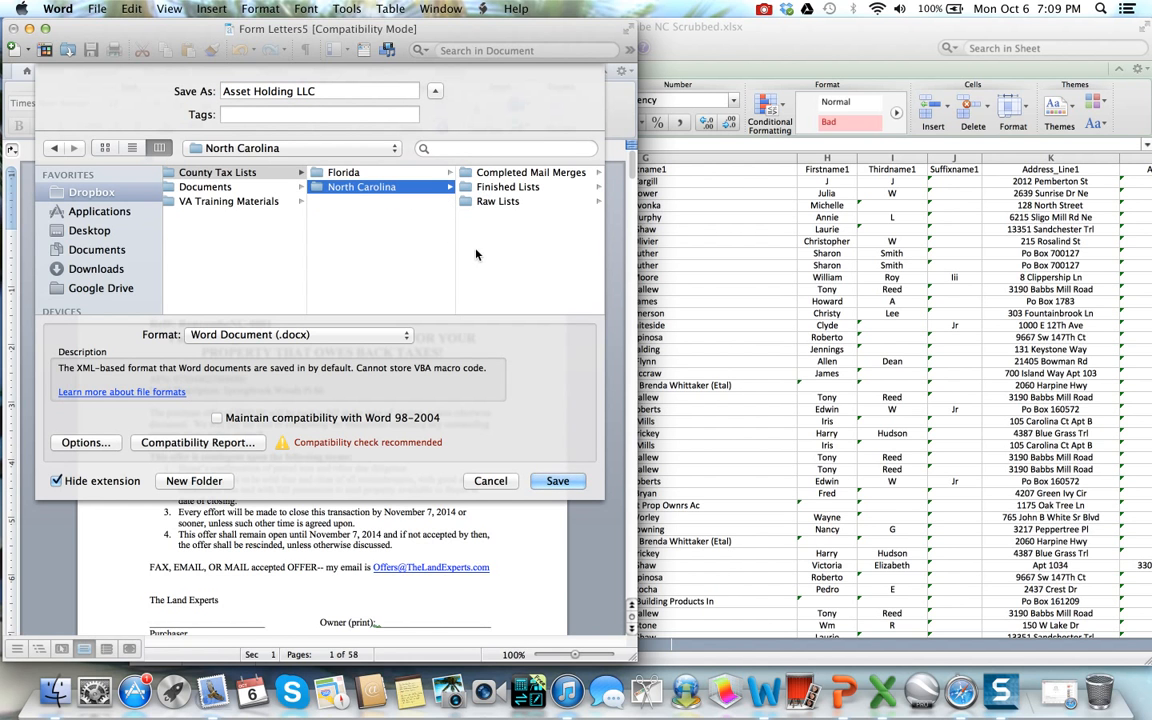
{"action": "left_click", "coordinate": [506, 174]}
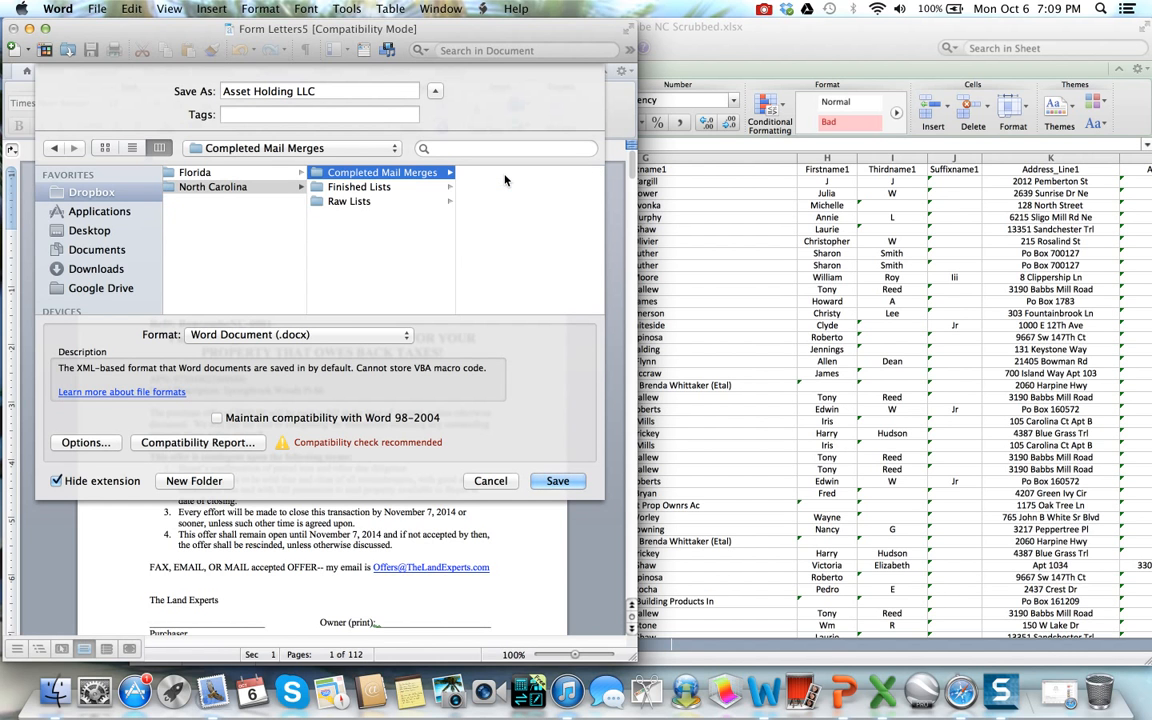
Name the file "10.6.14 Buncombe County NC Mail Merge" and save it as a Word Document (.docx), accepting the Open XML format.
{"action": "left_click_drag", "start_coordinate": [323, 92], "coordinate": [141, 83]}
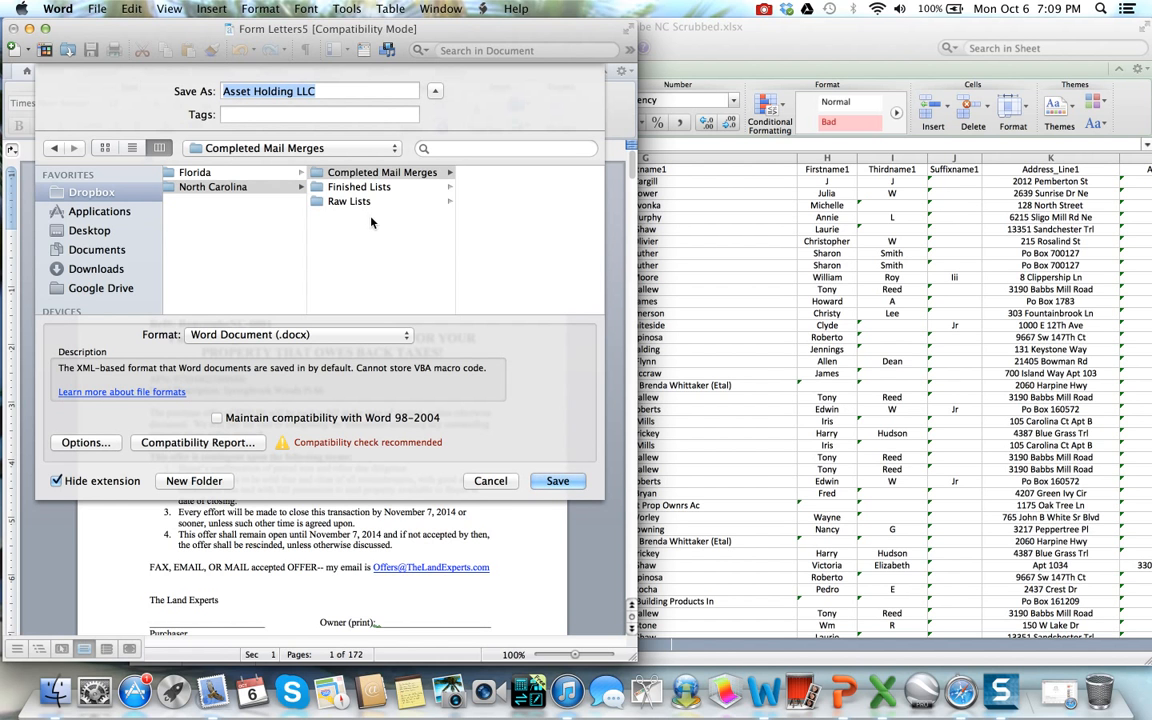
{"action": "type", "text": "B"}
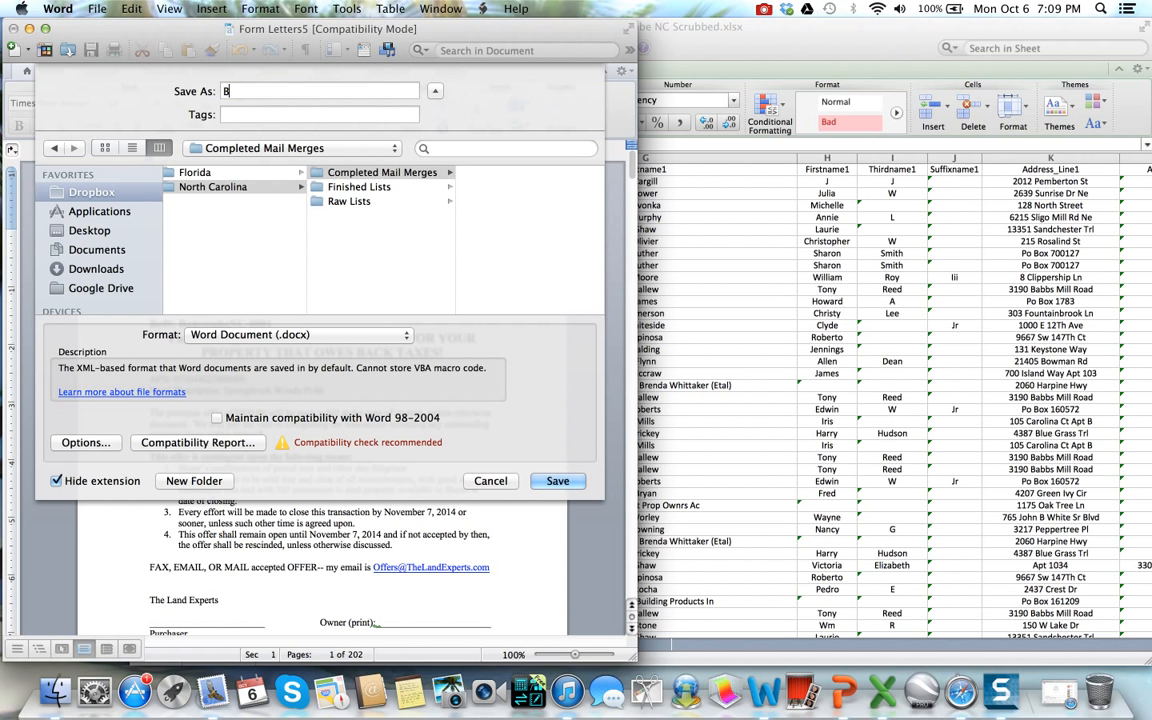
{"action": "type", "text": "uncombe County NC"}
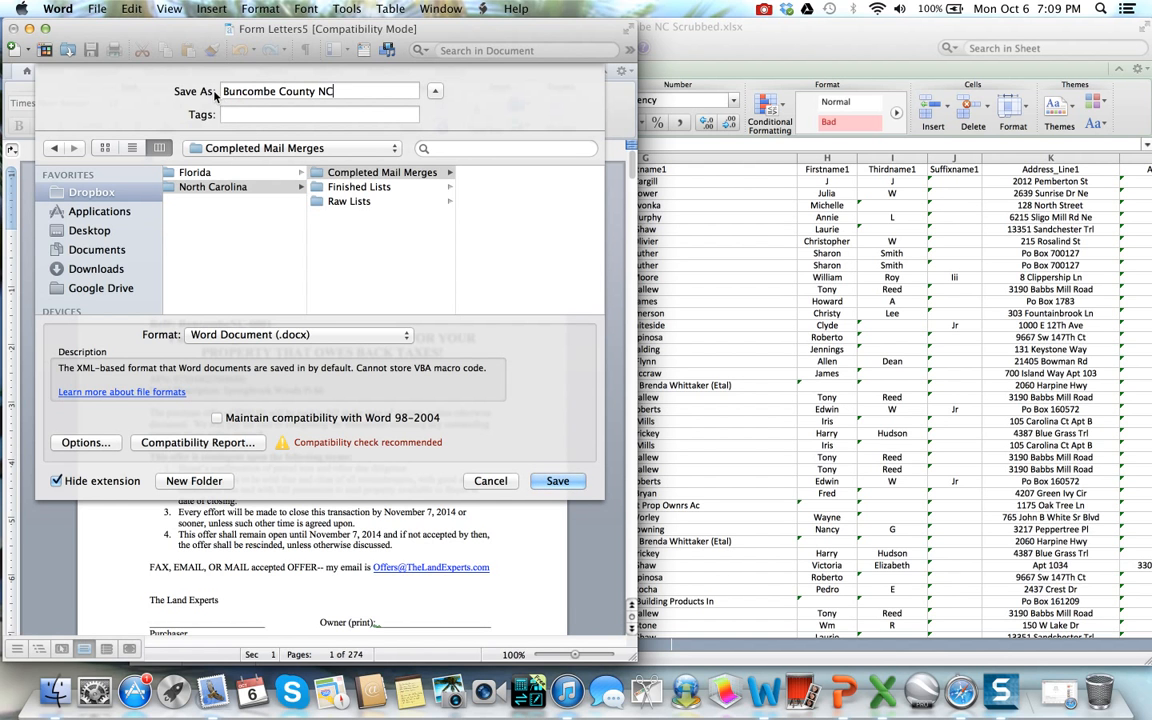
{"action": "left_click", "coordinate": [223, 92]}
{"action": "type", "text": "10.6.14"}
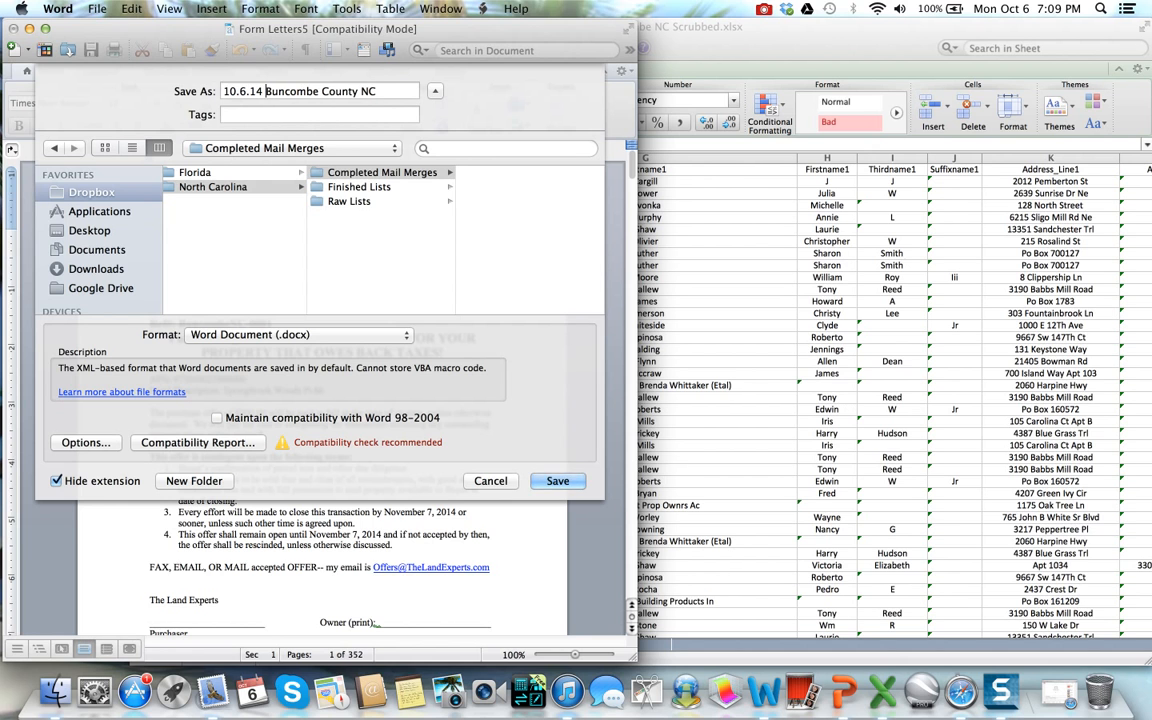
{"action": "left_click", "coordinate": [379, 92]}
{"action": "type", "text": "Mail Merge"}
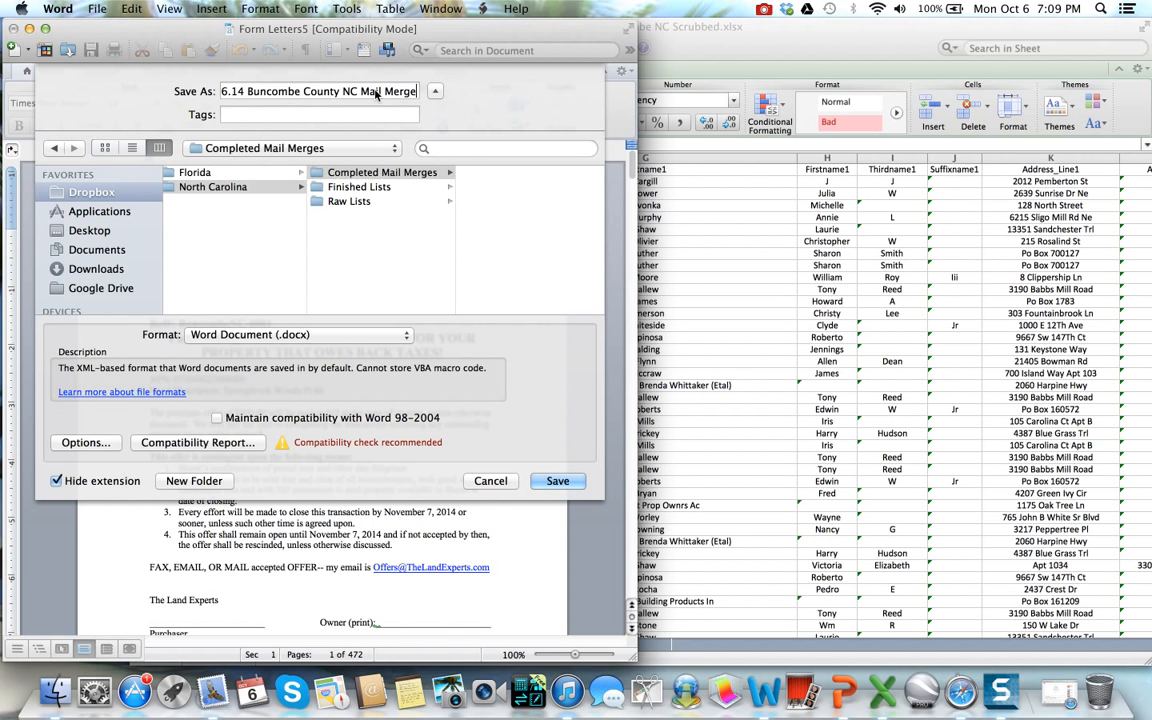
{"action": "left_click", "coordinate": [557, 481]}
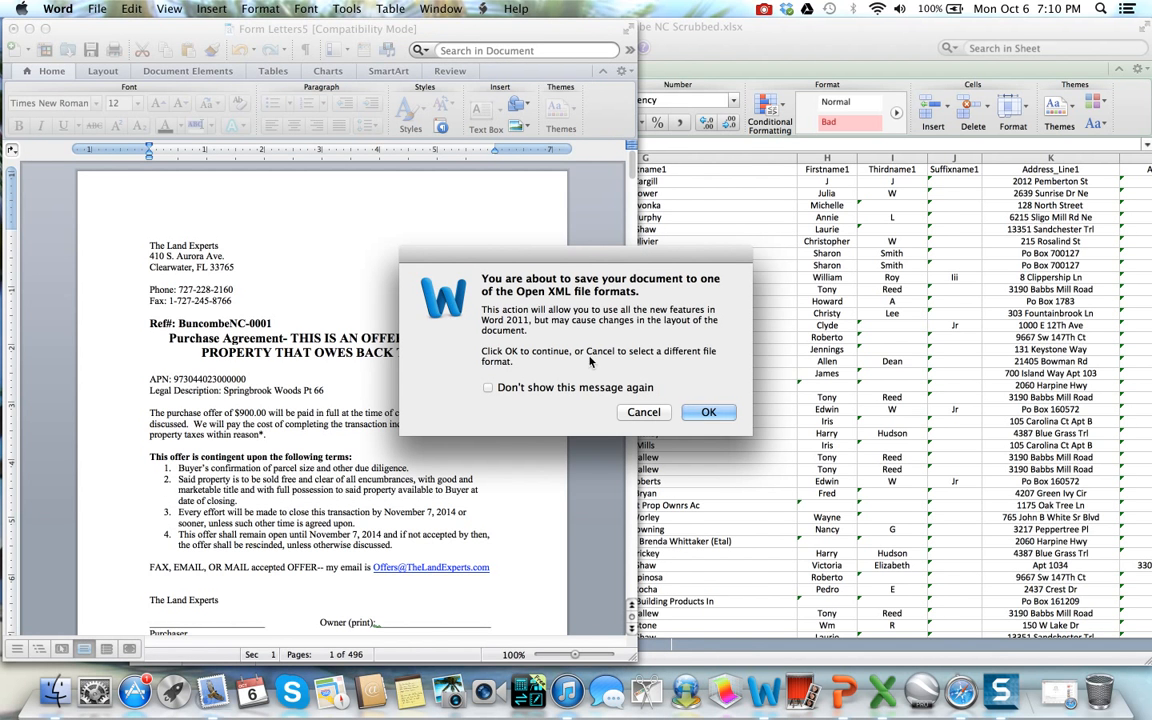
{"action": "left_click", "coordinate": [690, 412]}
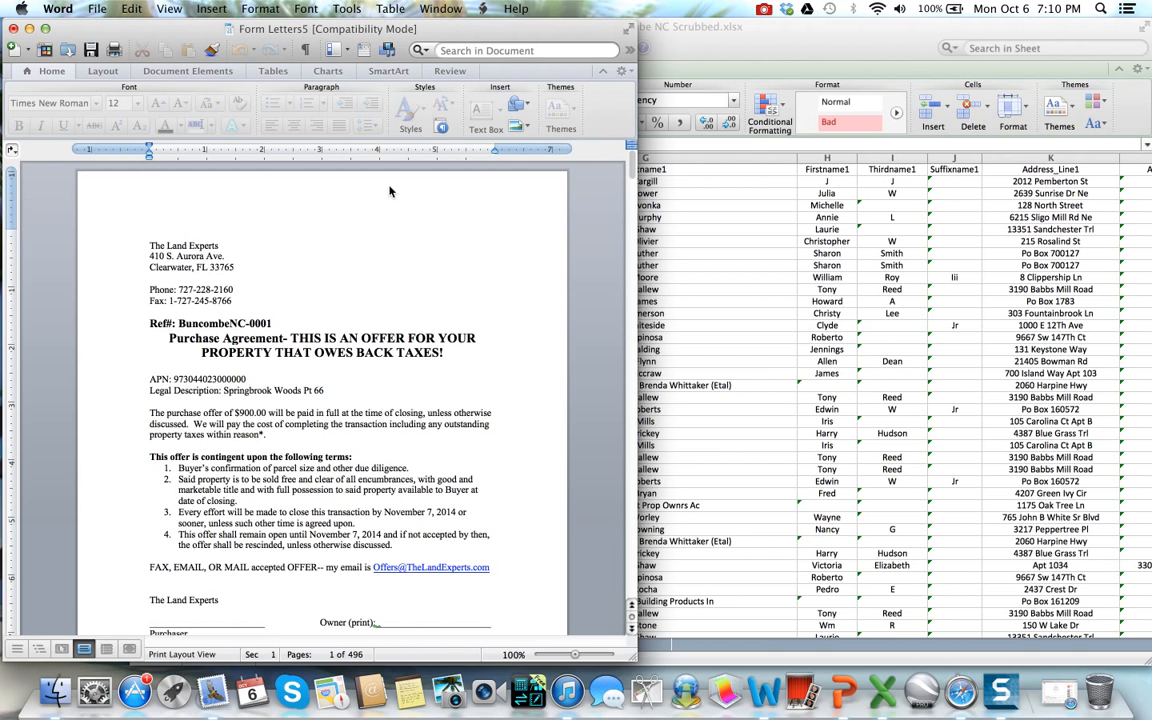